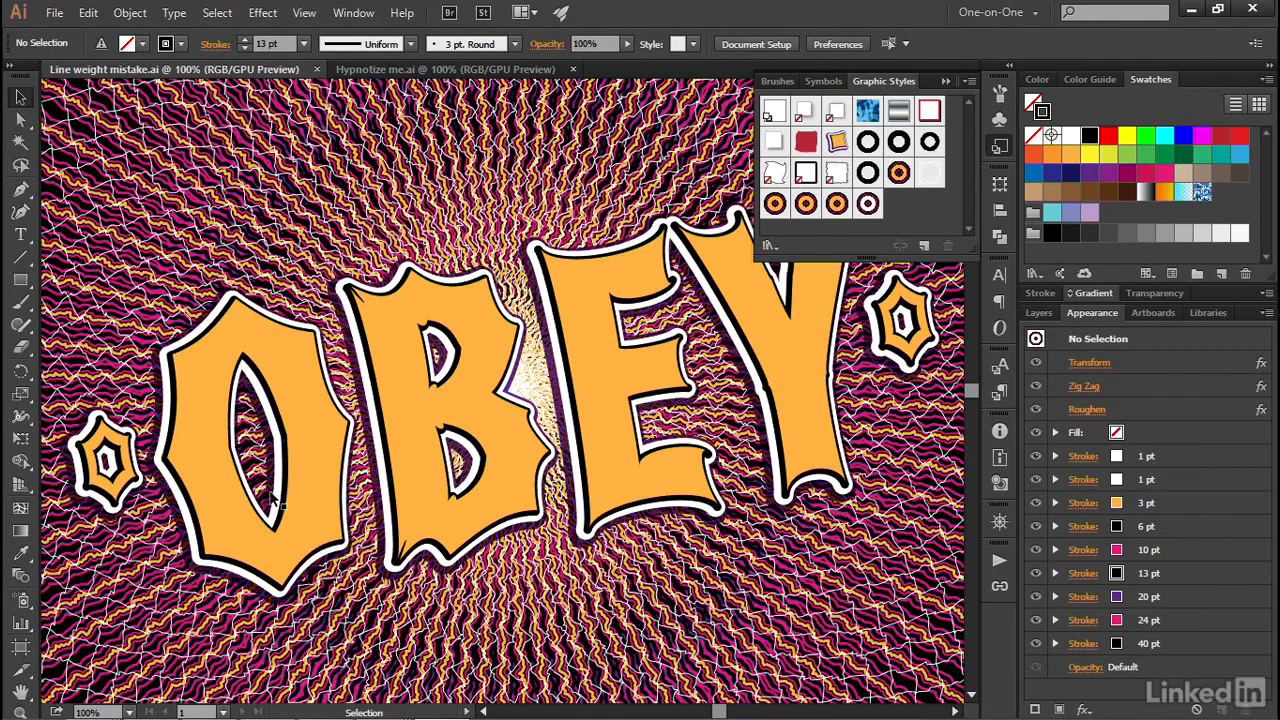
- Compare the artwork in Line weight mistake.ai with the version in Hypnotize me.ai
key("ctrl+Tab")
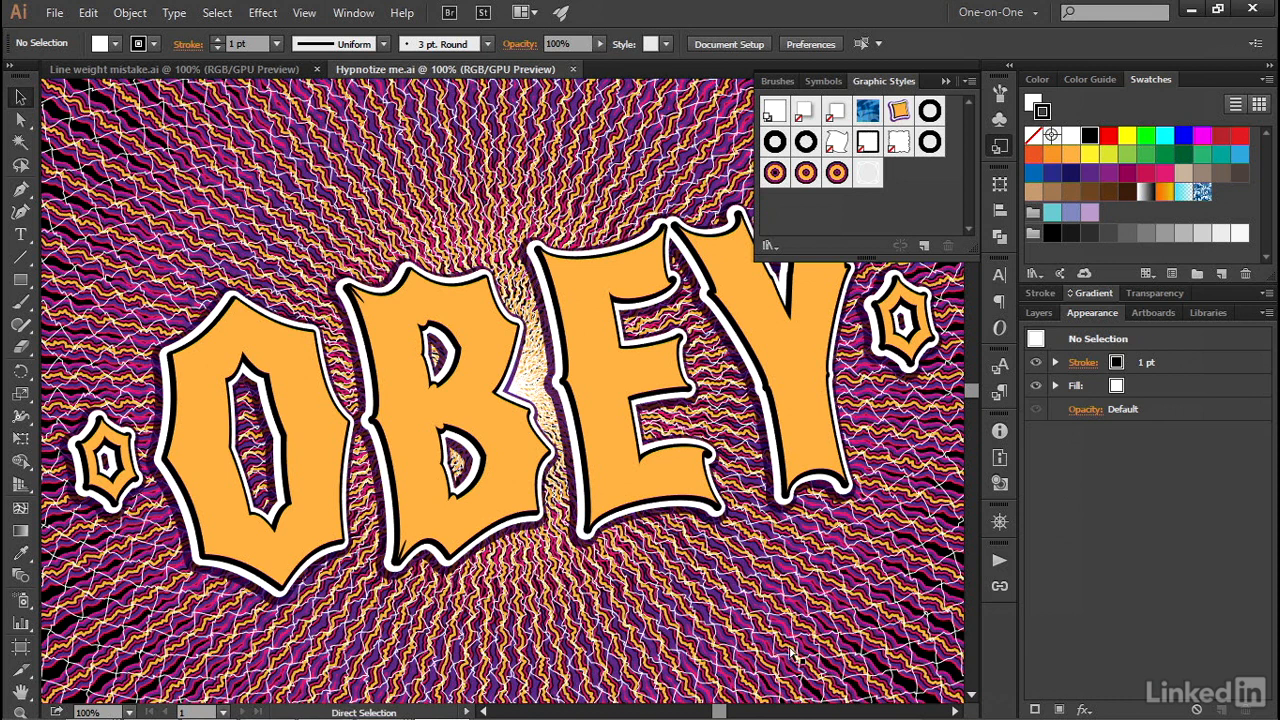
key("ctrl+Tab")
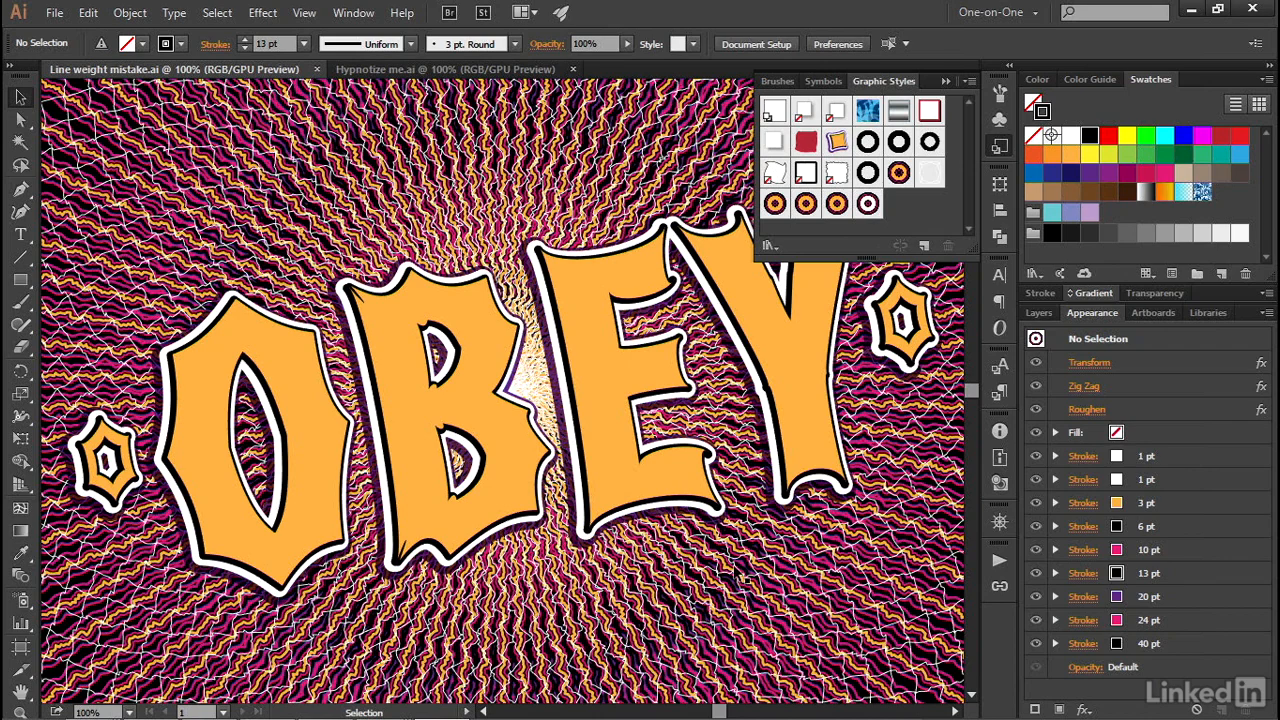
key("ctrl")
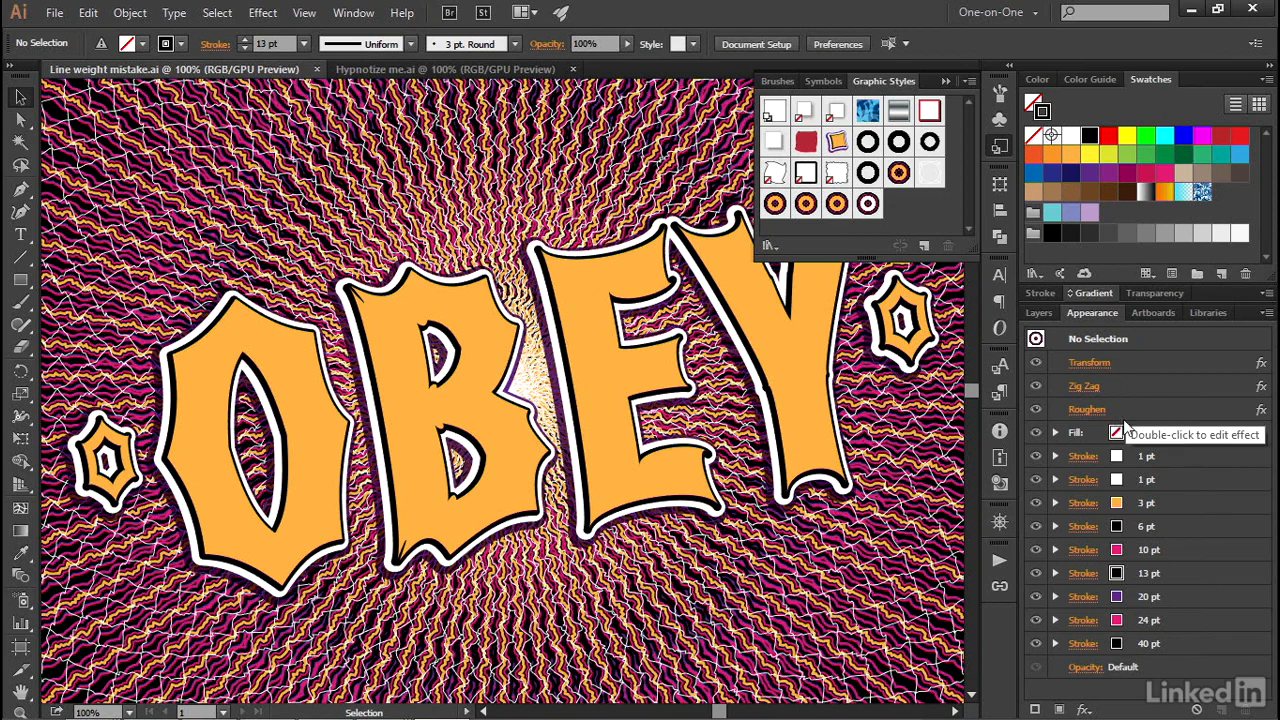
- Set the black stroke just above the 20 pt purple one to 13 pt in the "final multiline effect" style and redefine that graphic style
left_click(868, 204)
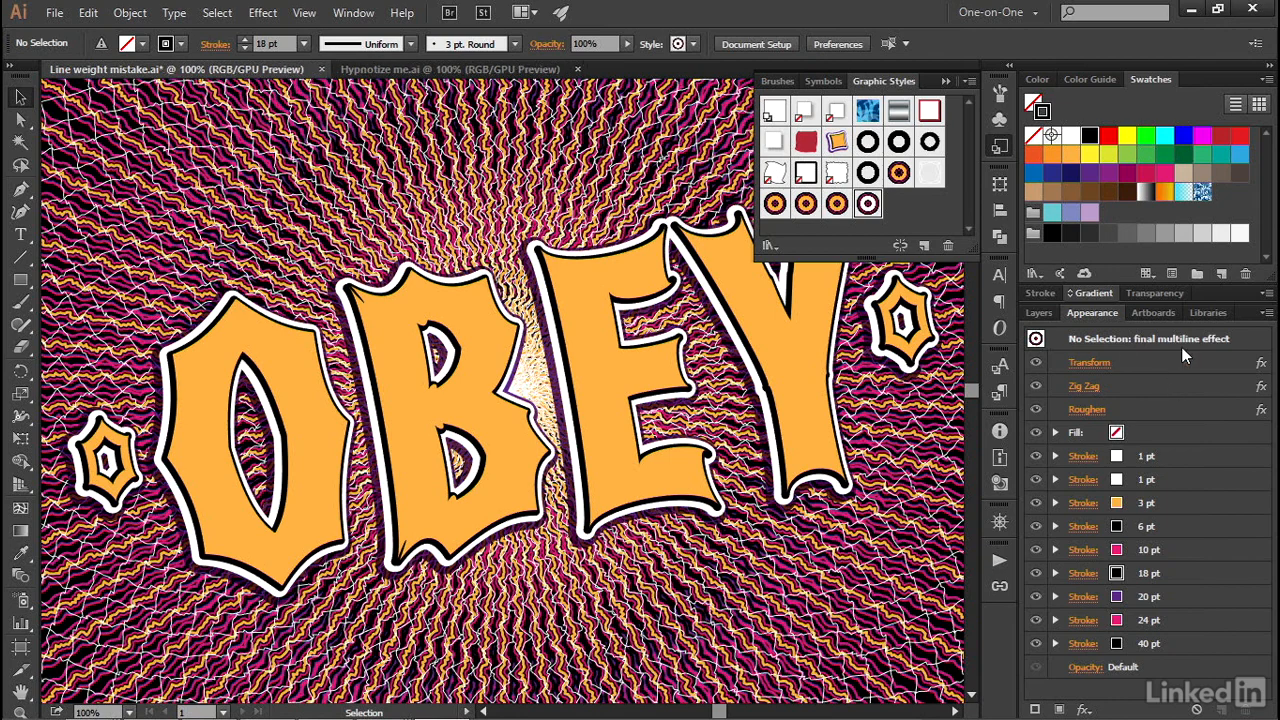
left_click(1183, 571)
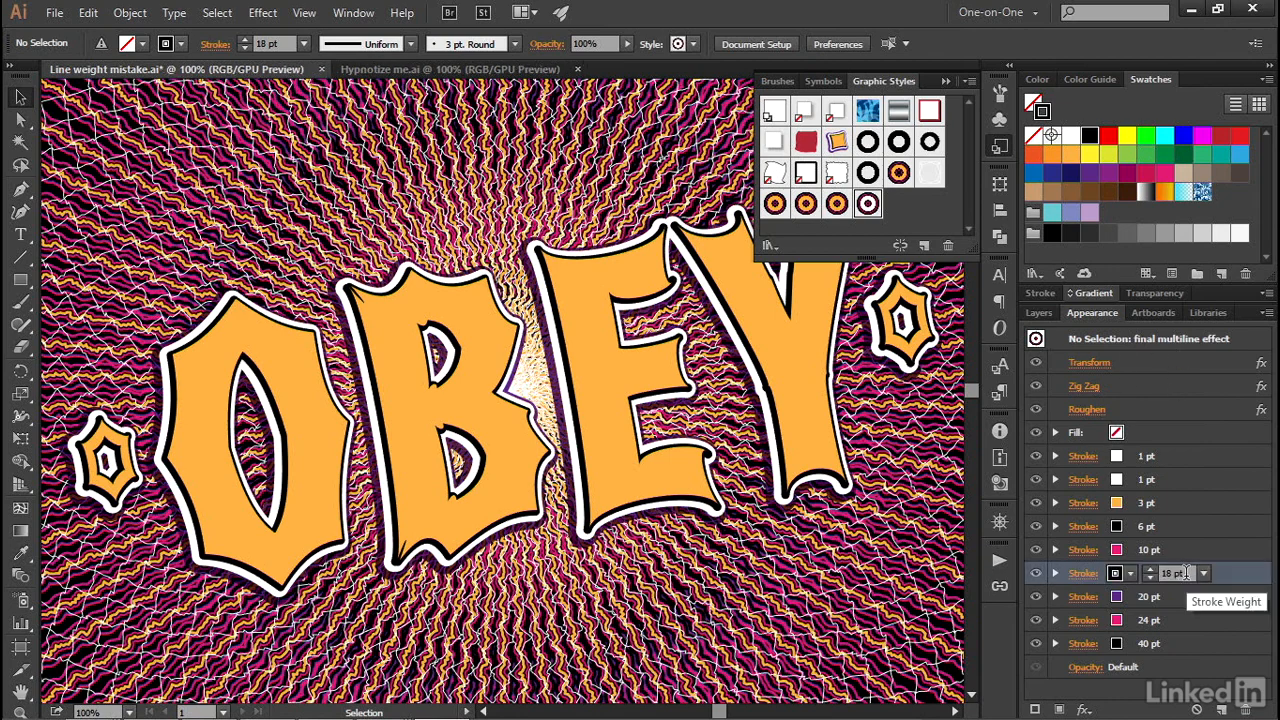
left_click(1187, 573)
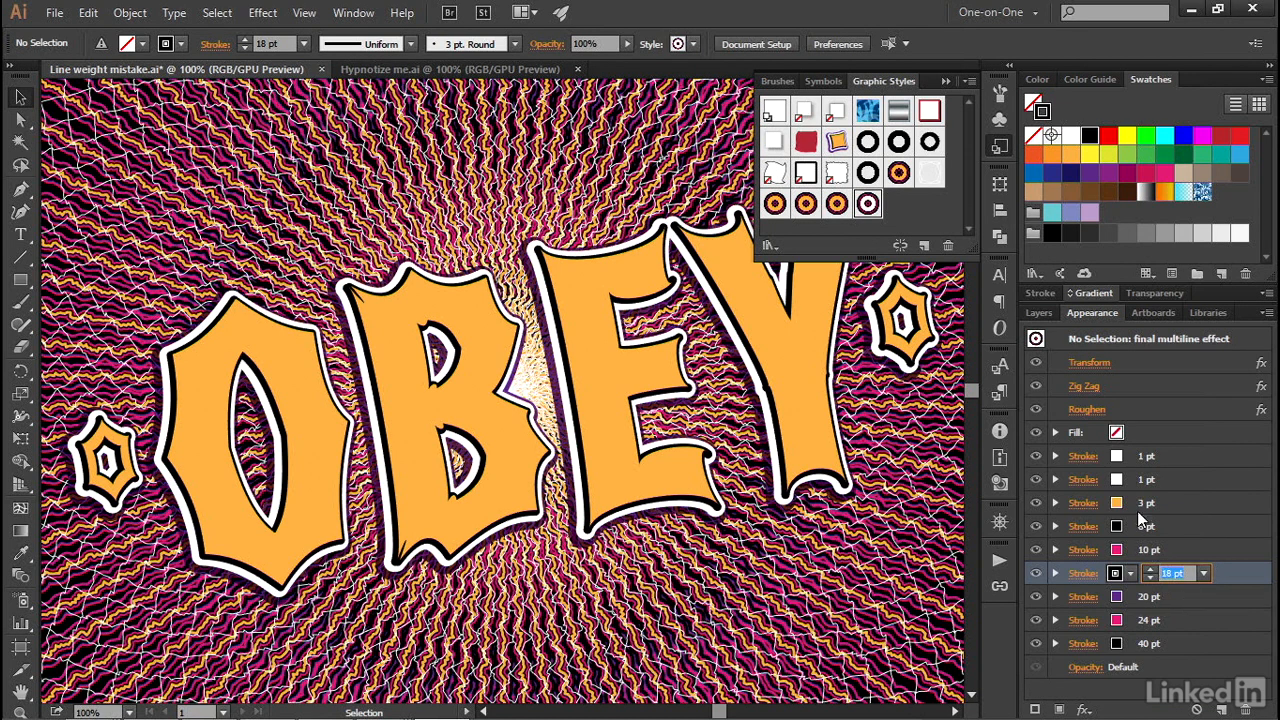
type("13")
key("Return")
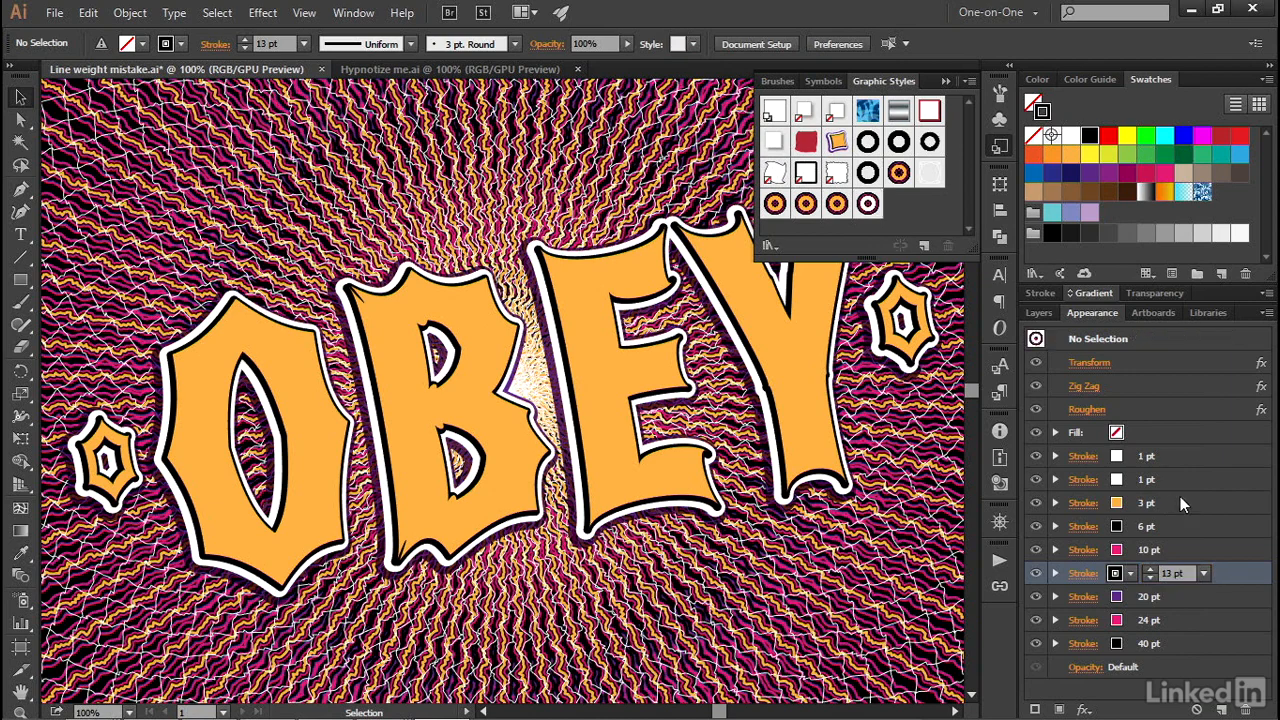
left_click(1265, 314)
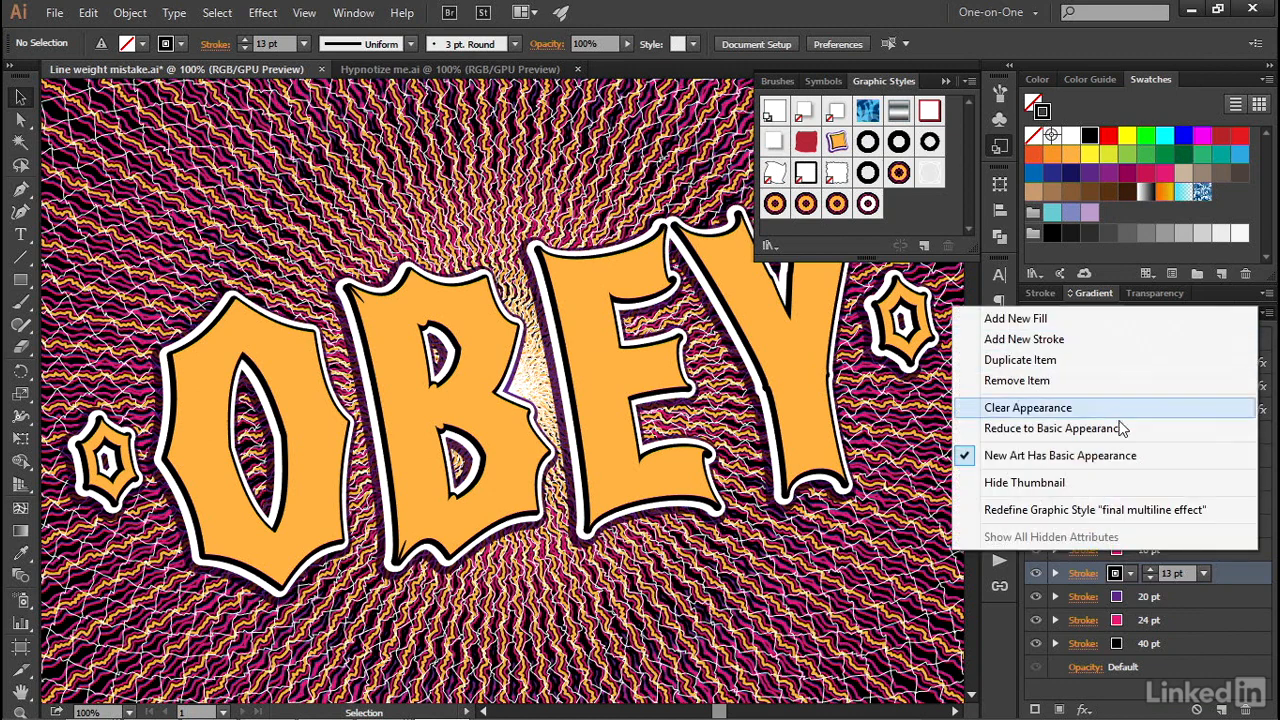
left_click(1211, 517)
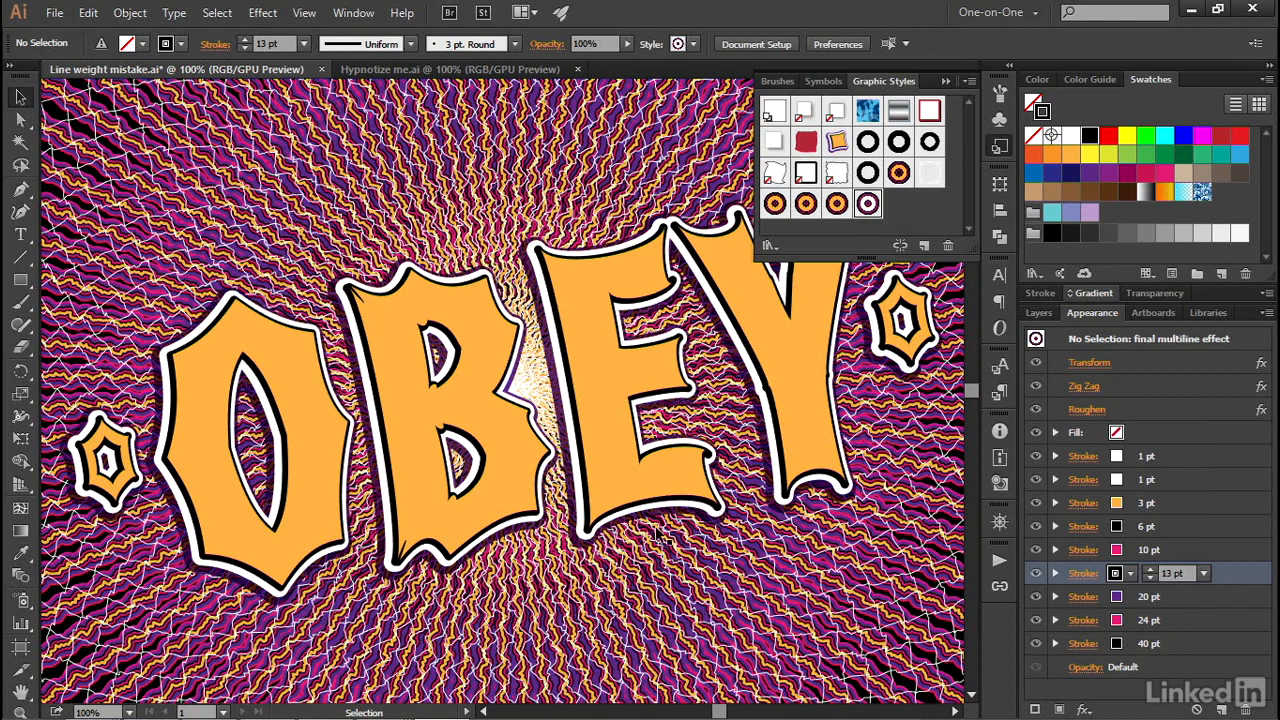
- Unlock and expand the type layer and copy its obey text object
left_click(500, 538)
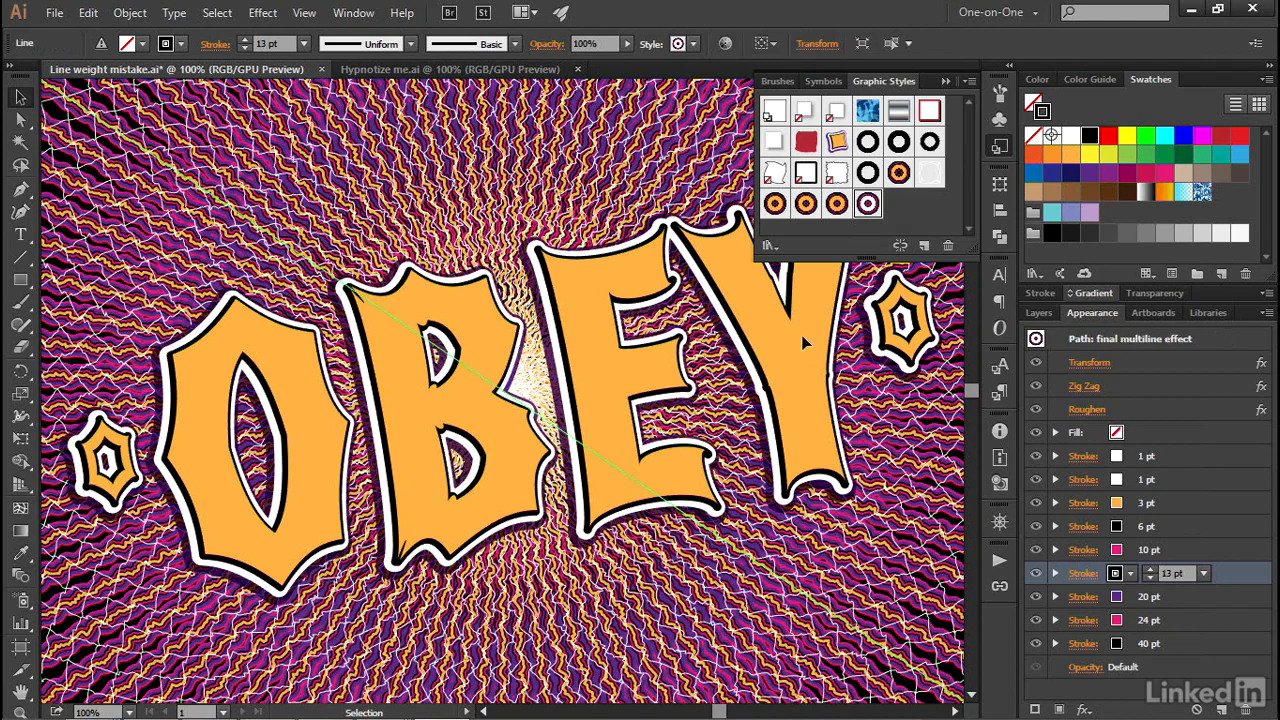
left_click(1053, 311)
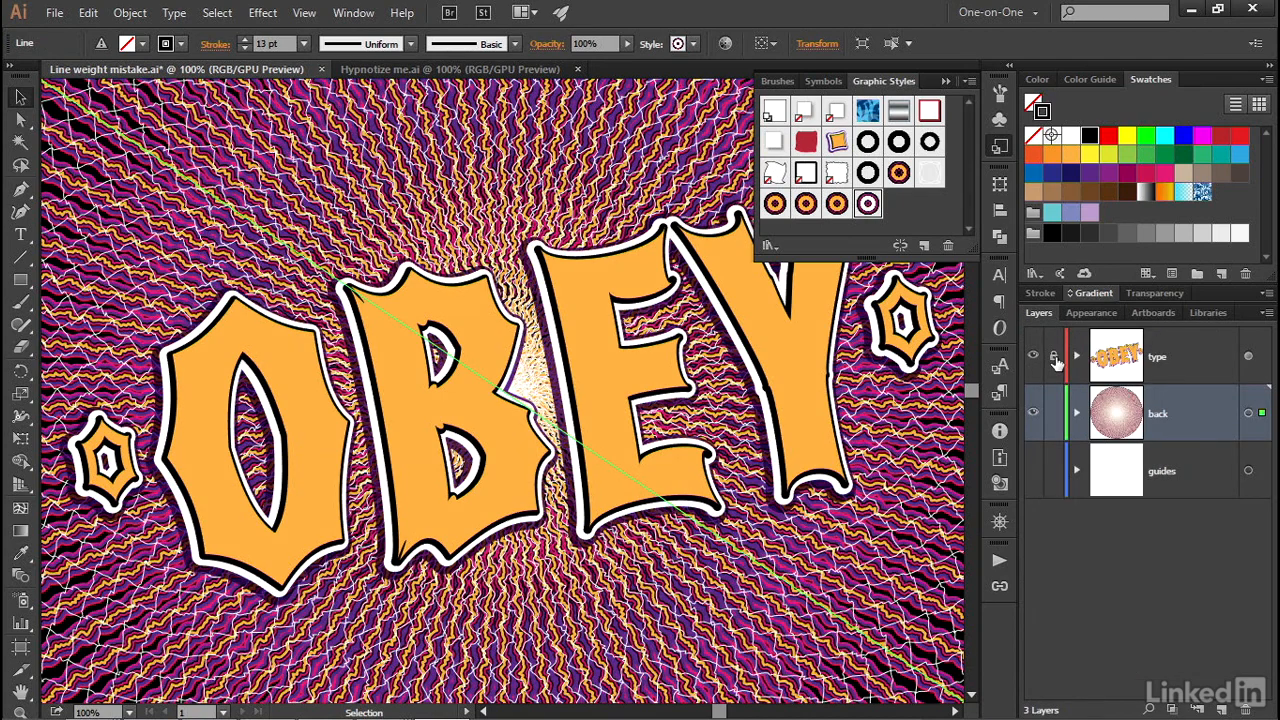
left_click(1076, 356)
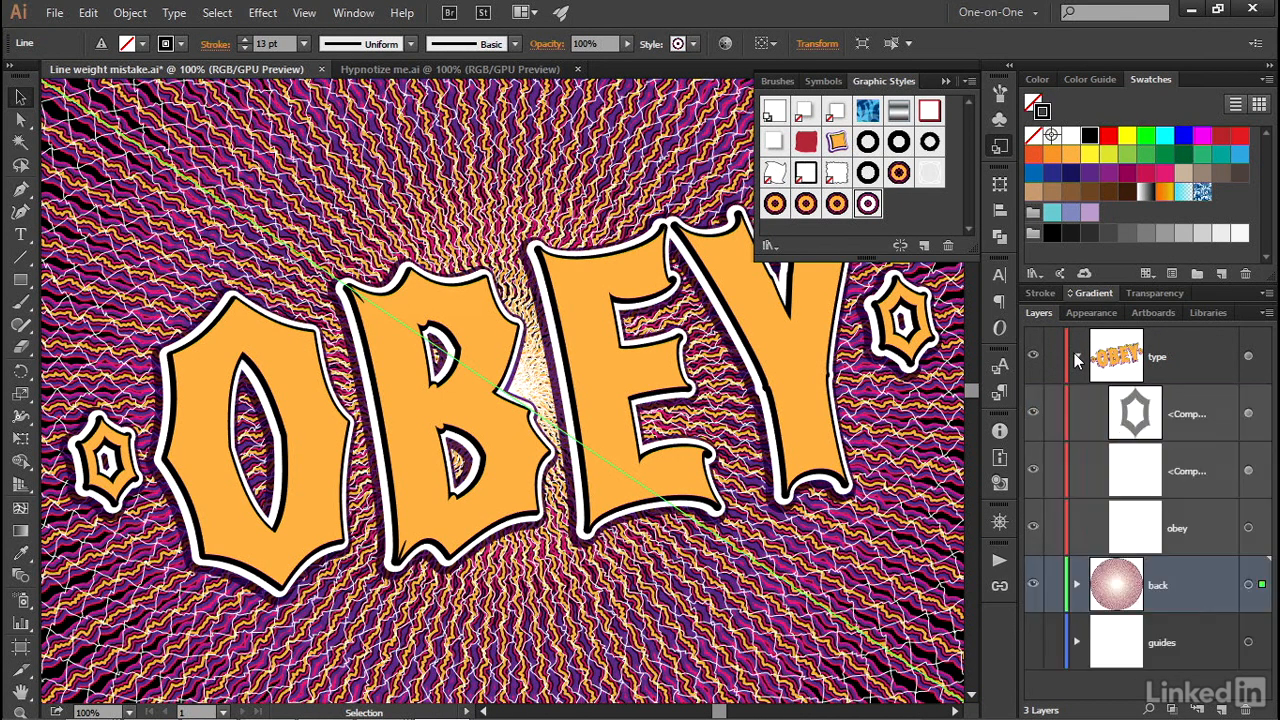
left_click(1249, 528)
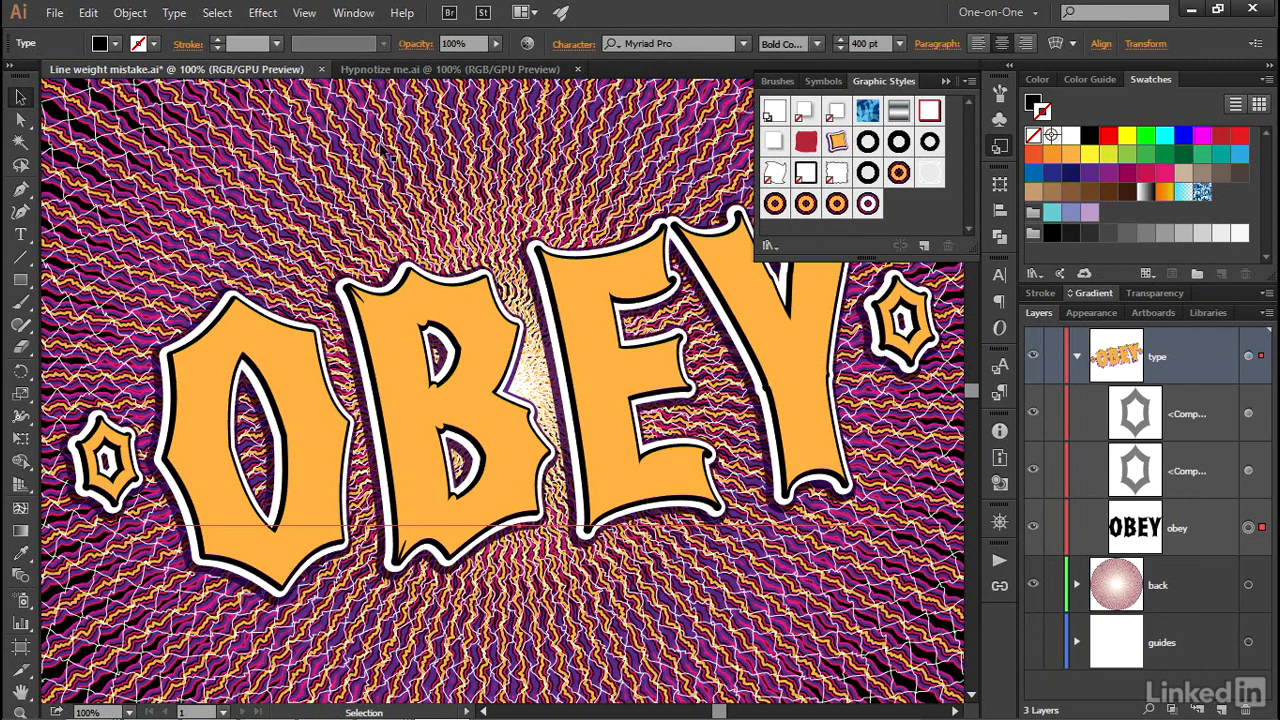
left_click(88, 14)
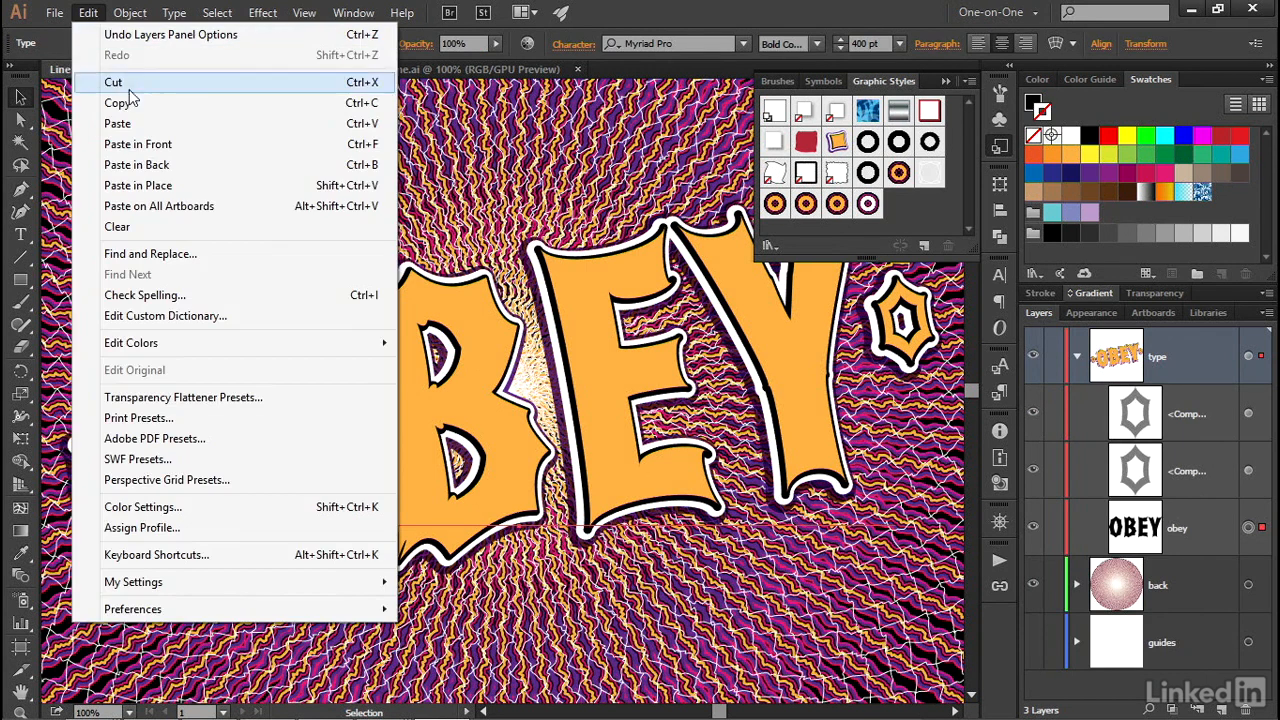
left_click(162, 104)
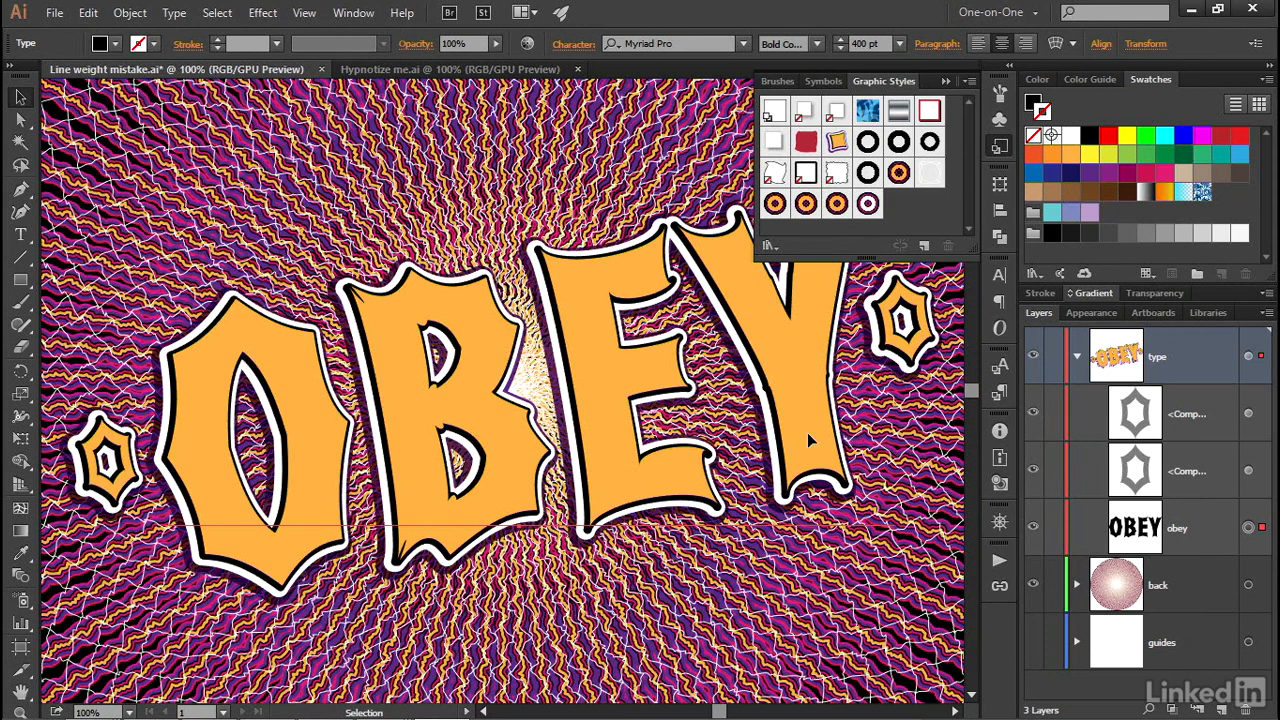
- Hide the original obey text and paste the copied text in front within the type layer
left_click(1033, 528)
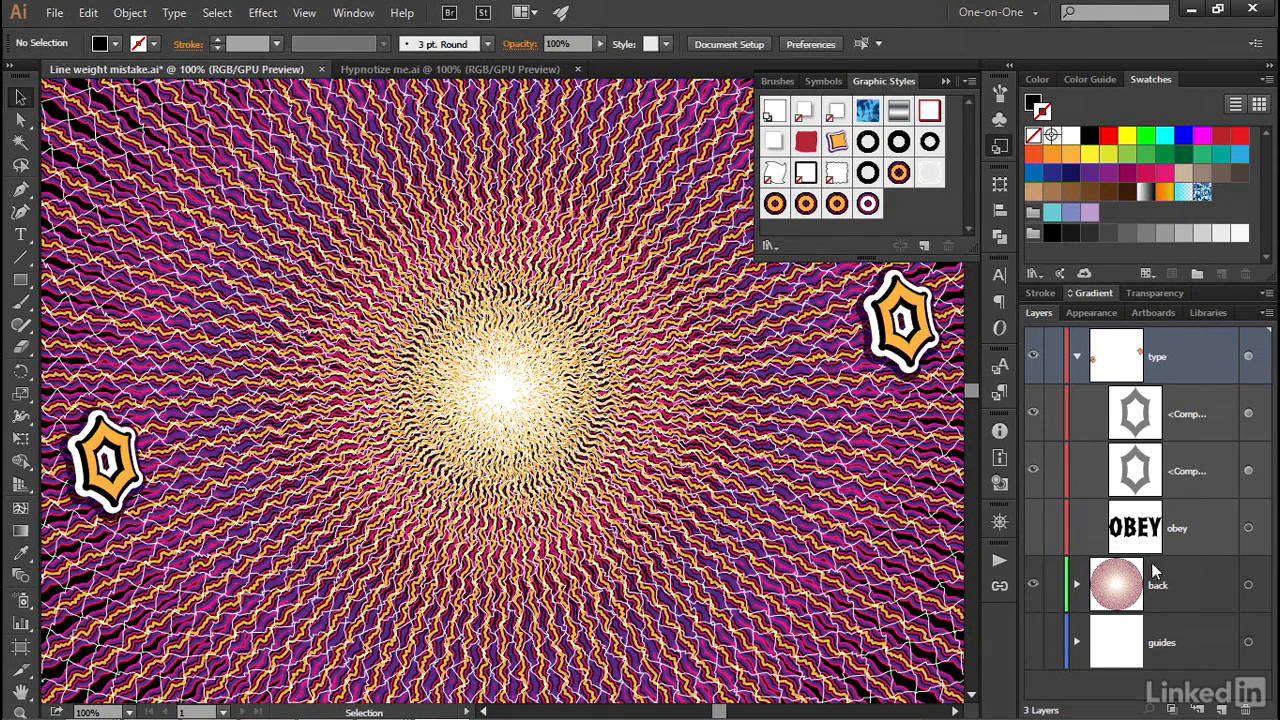
left_click(88, 13)
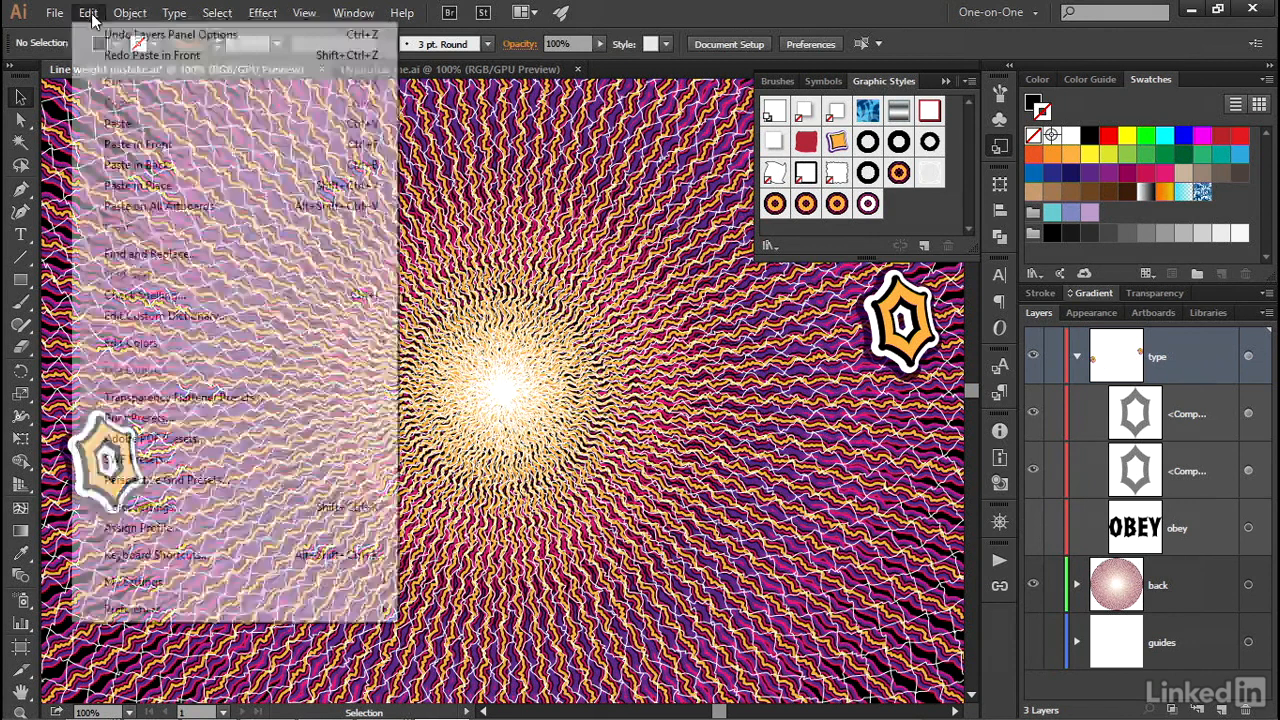
left_click(197, 146)
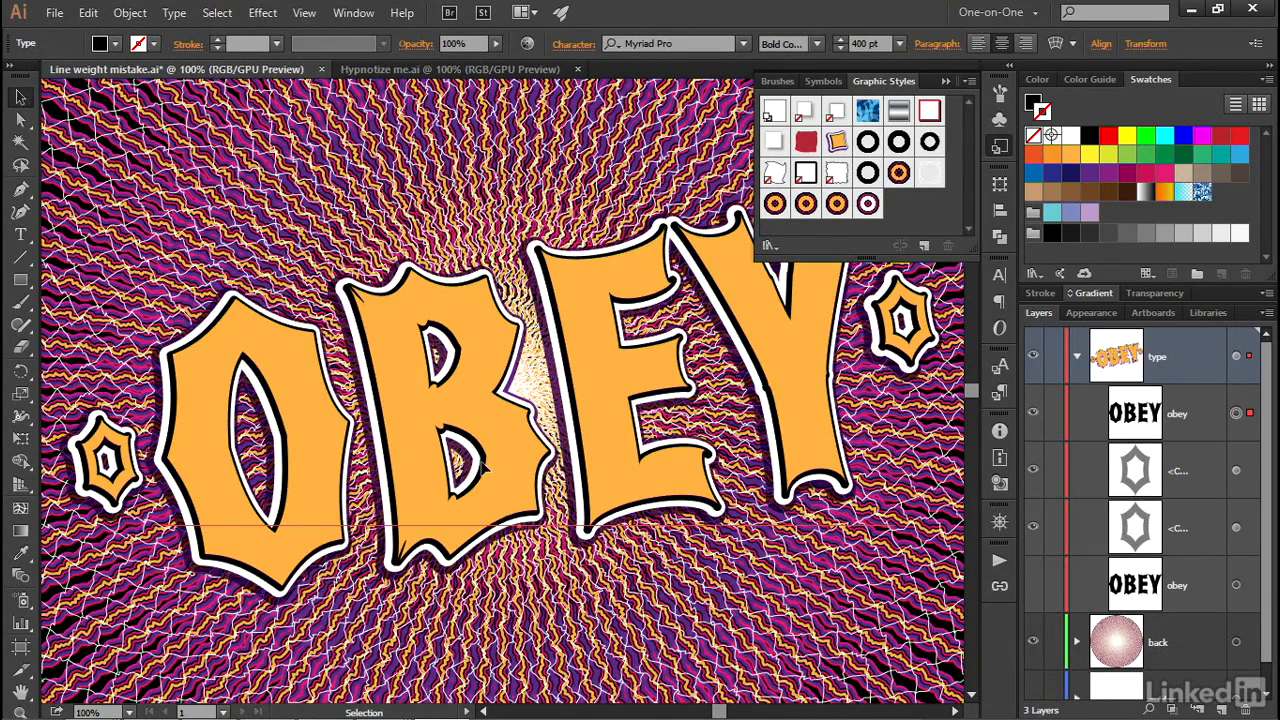
- Convert the pasted obey text to outlines and display the artwork in Outline mode
left_click(174, 13)
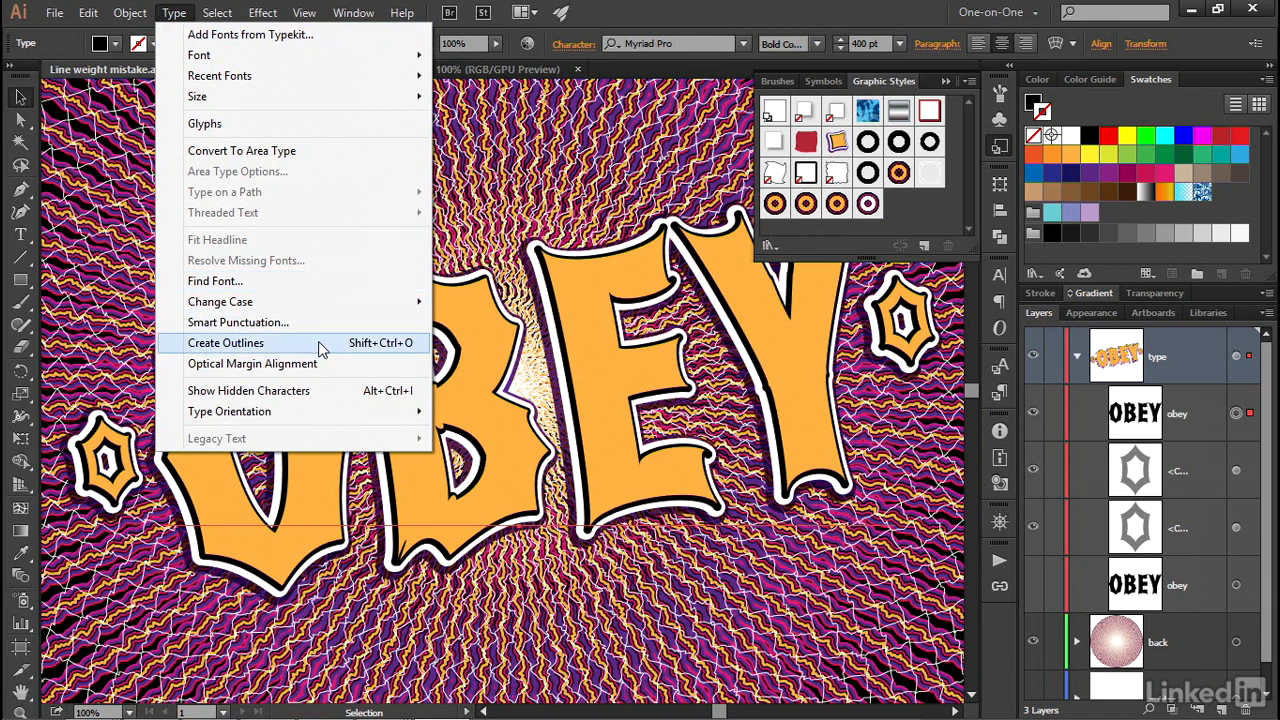
left_click(225, 343)
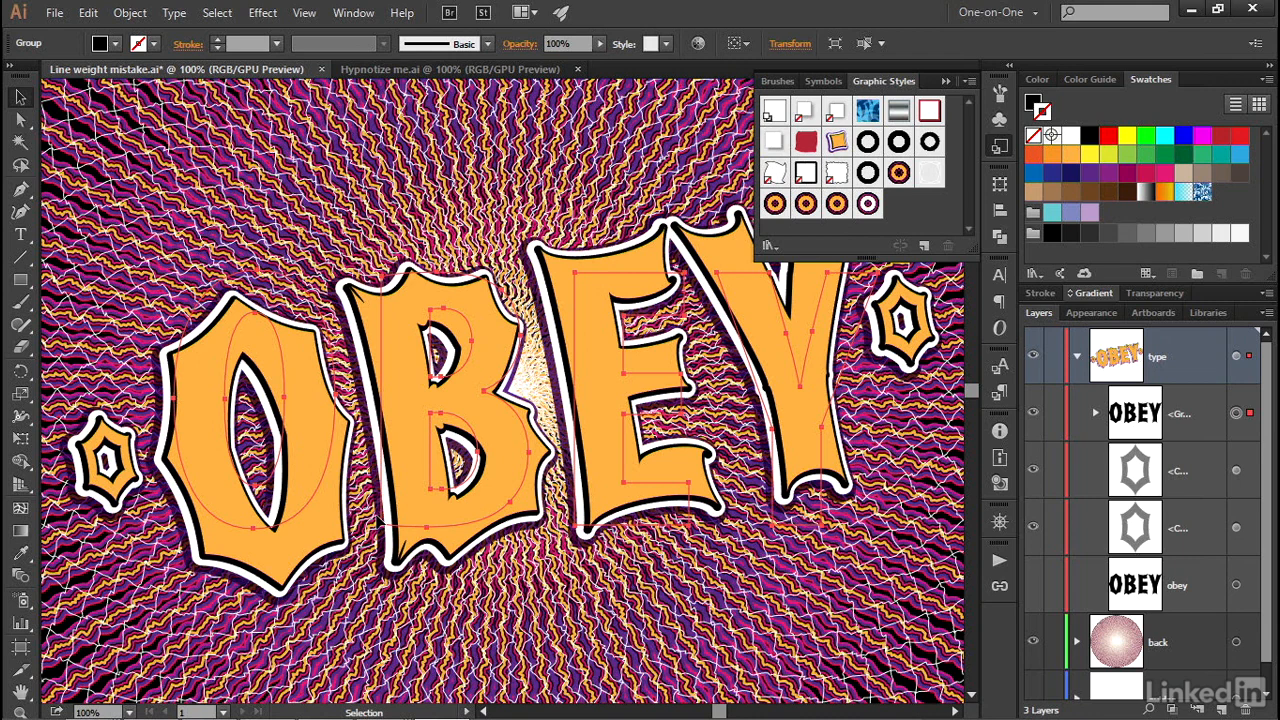
key("a")
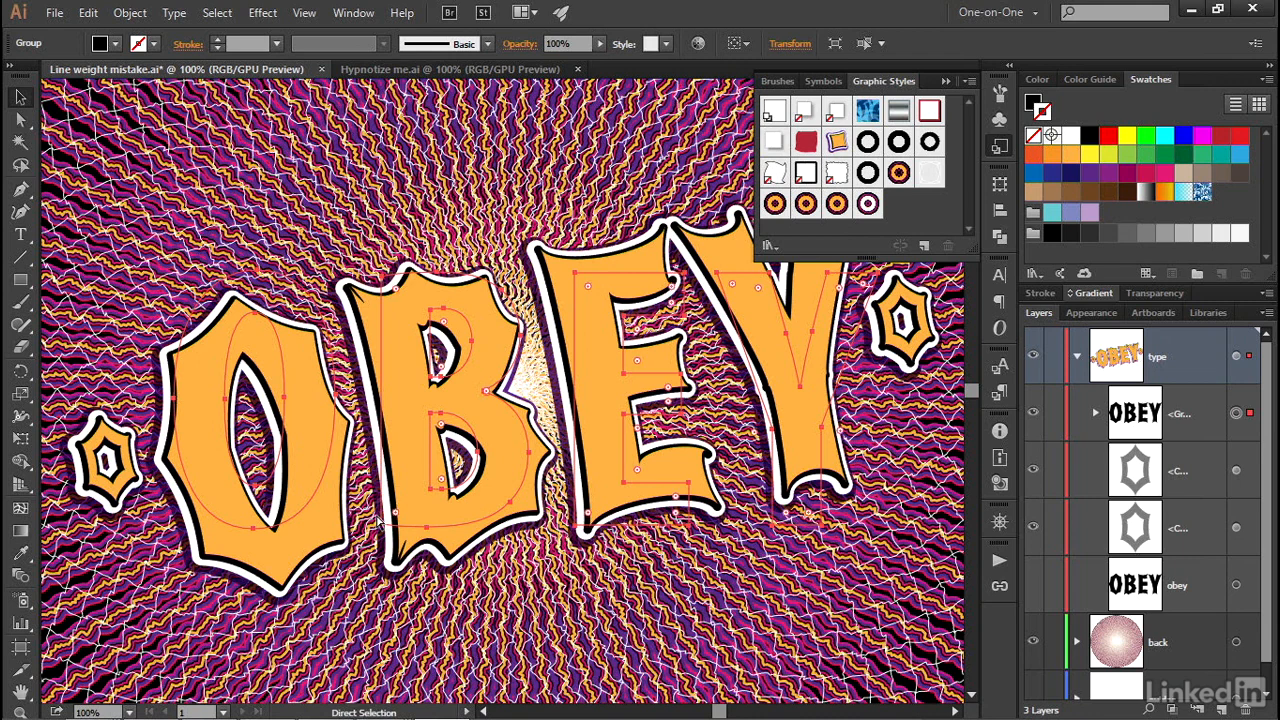
key("ctrl+y")
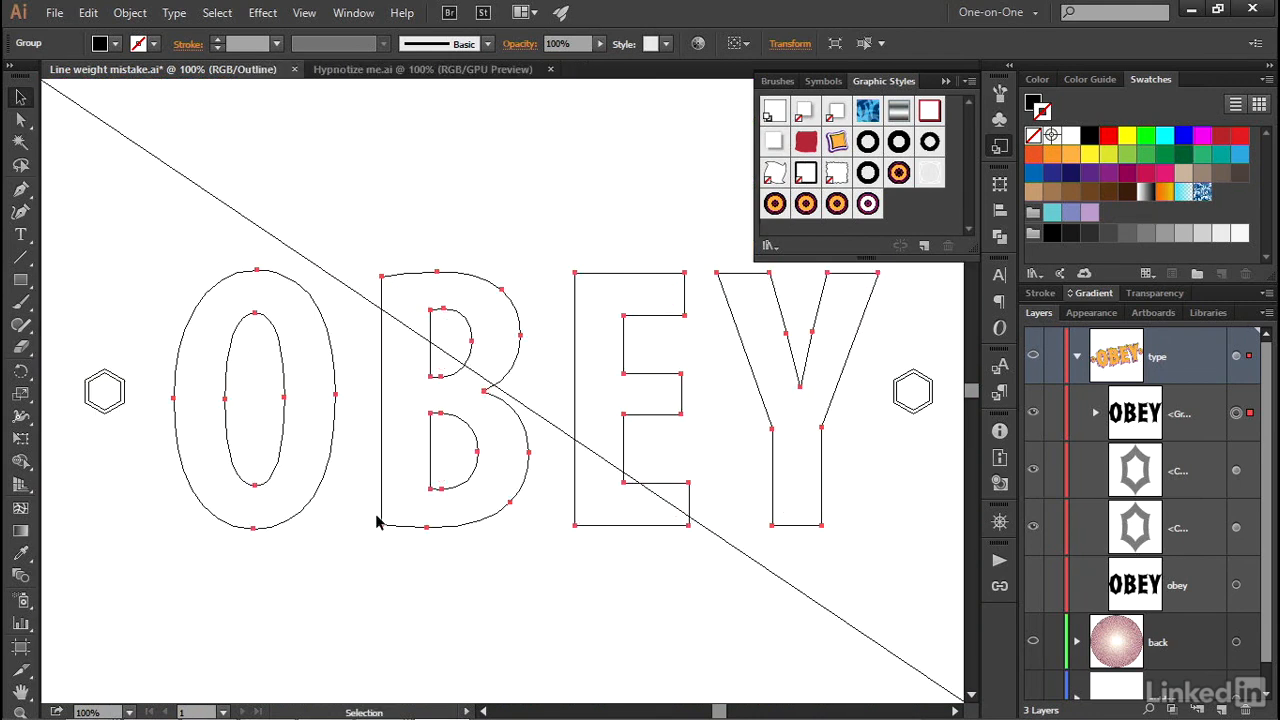
- Select the inner oval path of the letter O with Direct Selection and run Add Anchor Points on it
key("z")
left_click(300, 397)
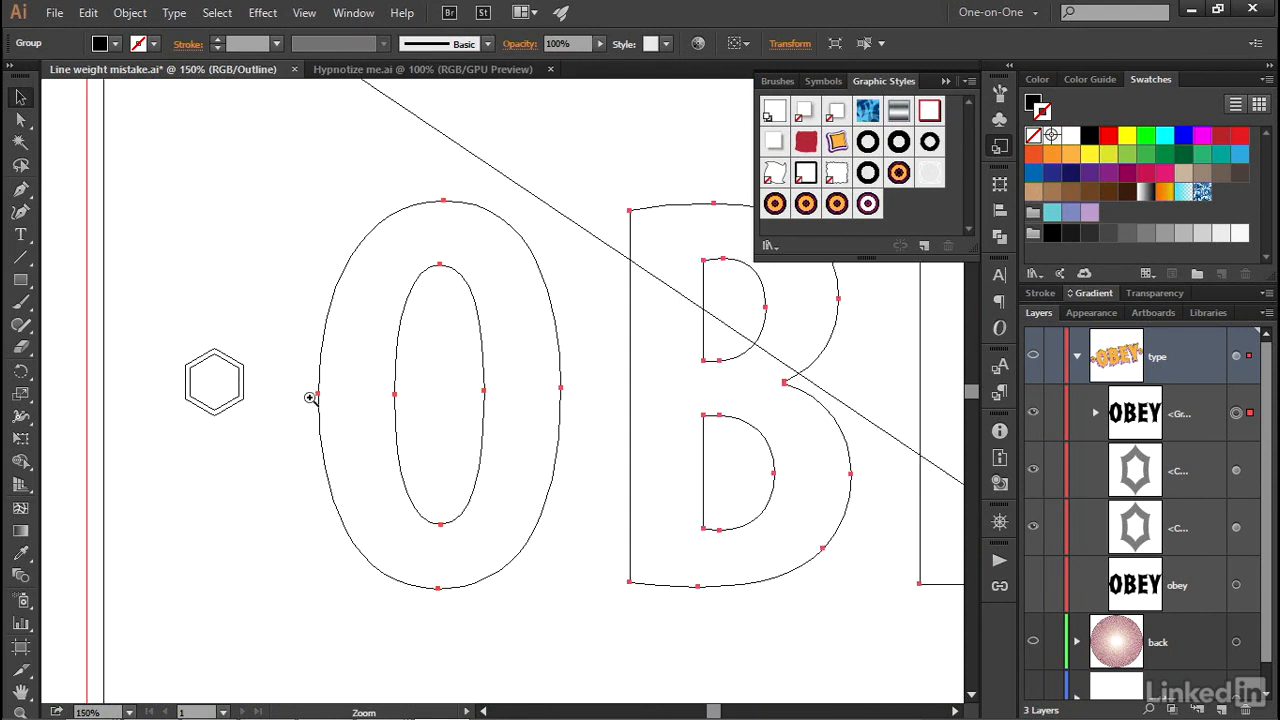
left_click(477, 408)
key("v")
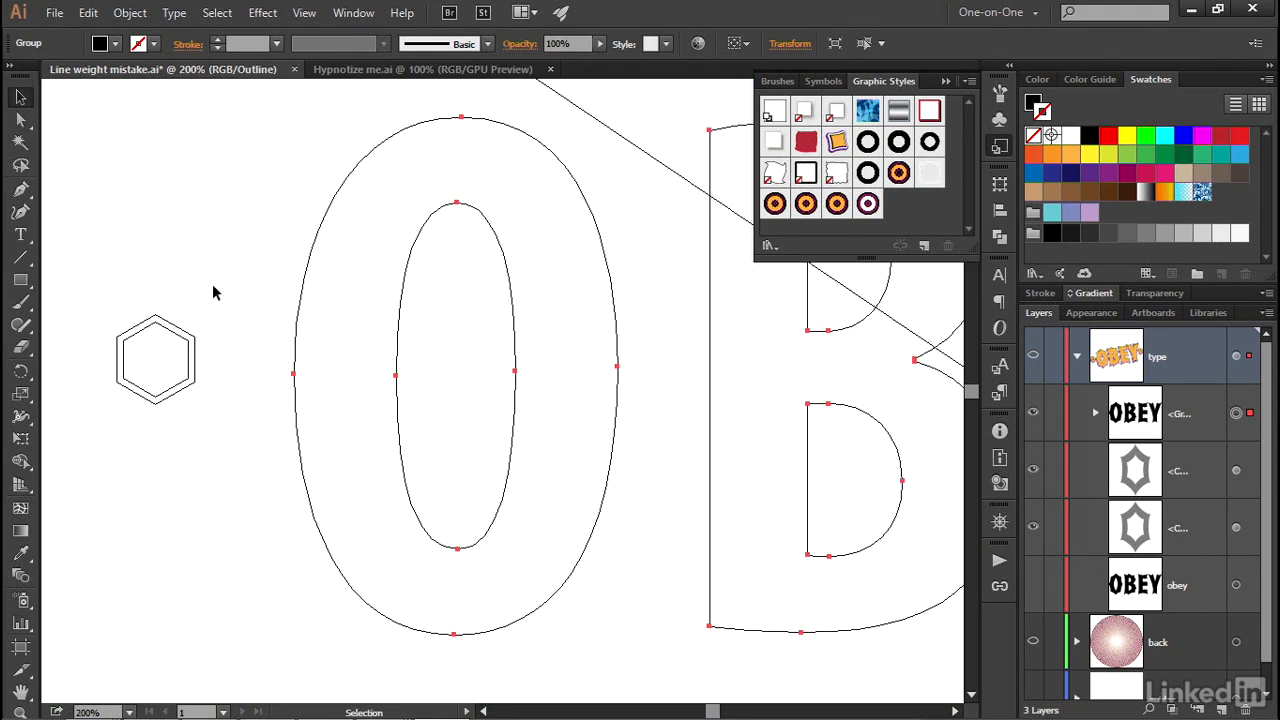
key("a")
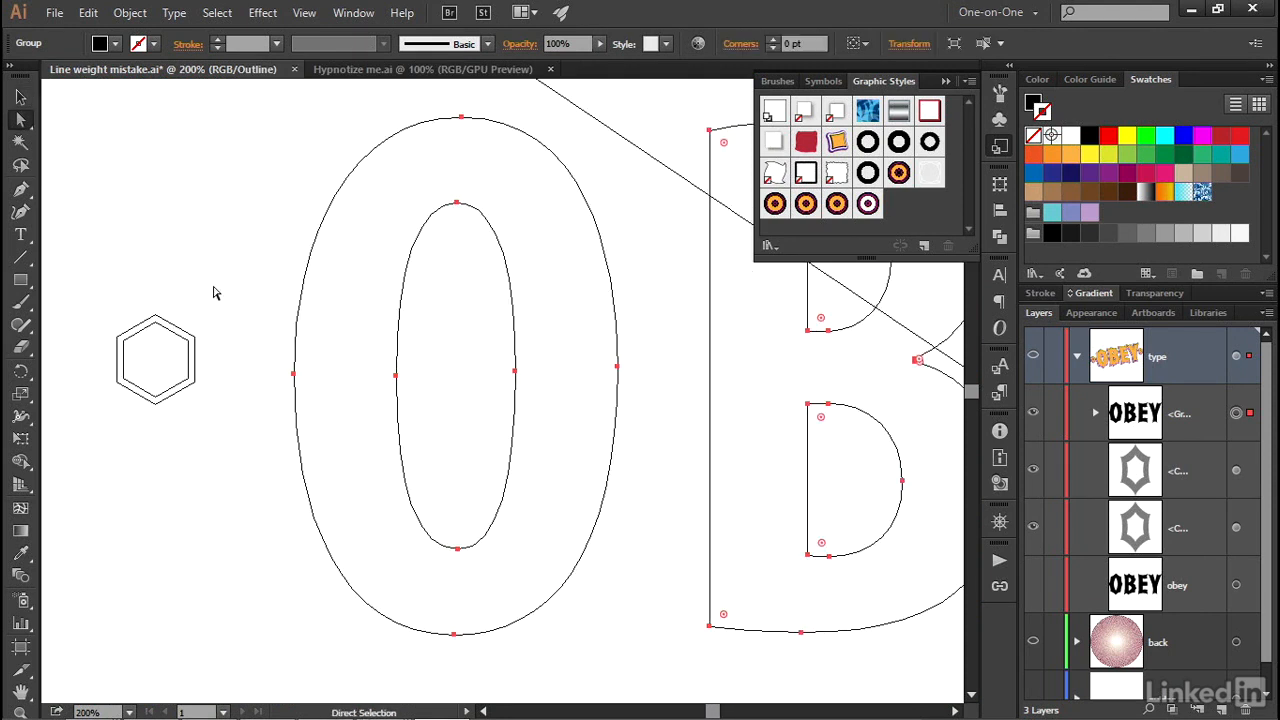
left_click(339, 291)
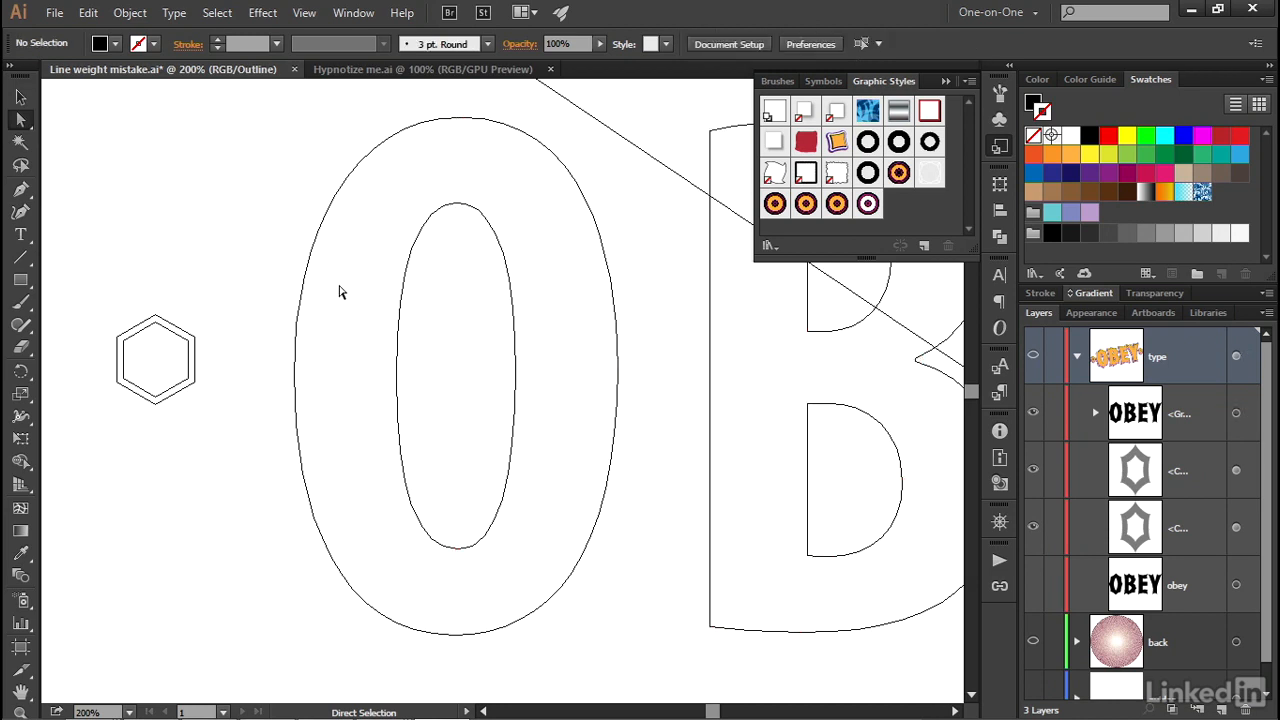
left_click(397, 388)
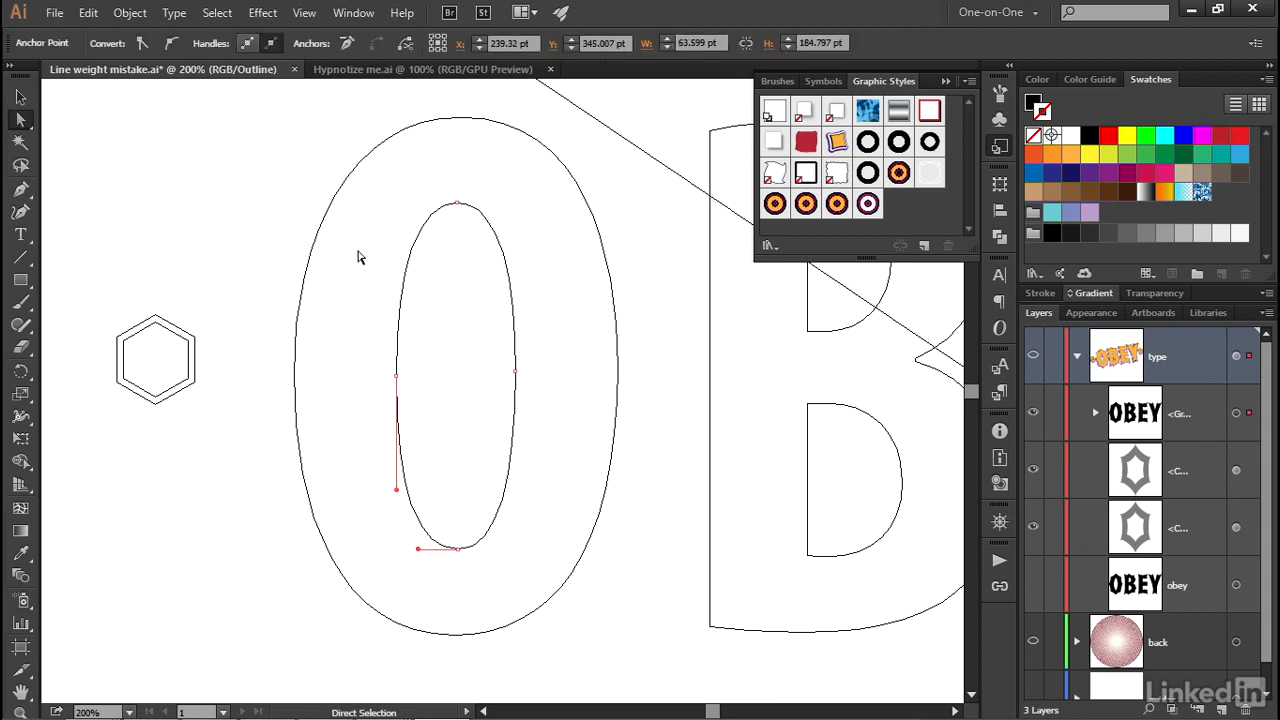
left_click(130, 13)
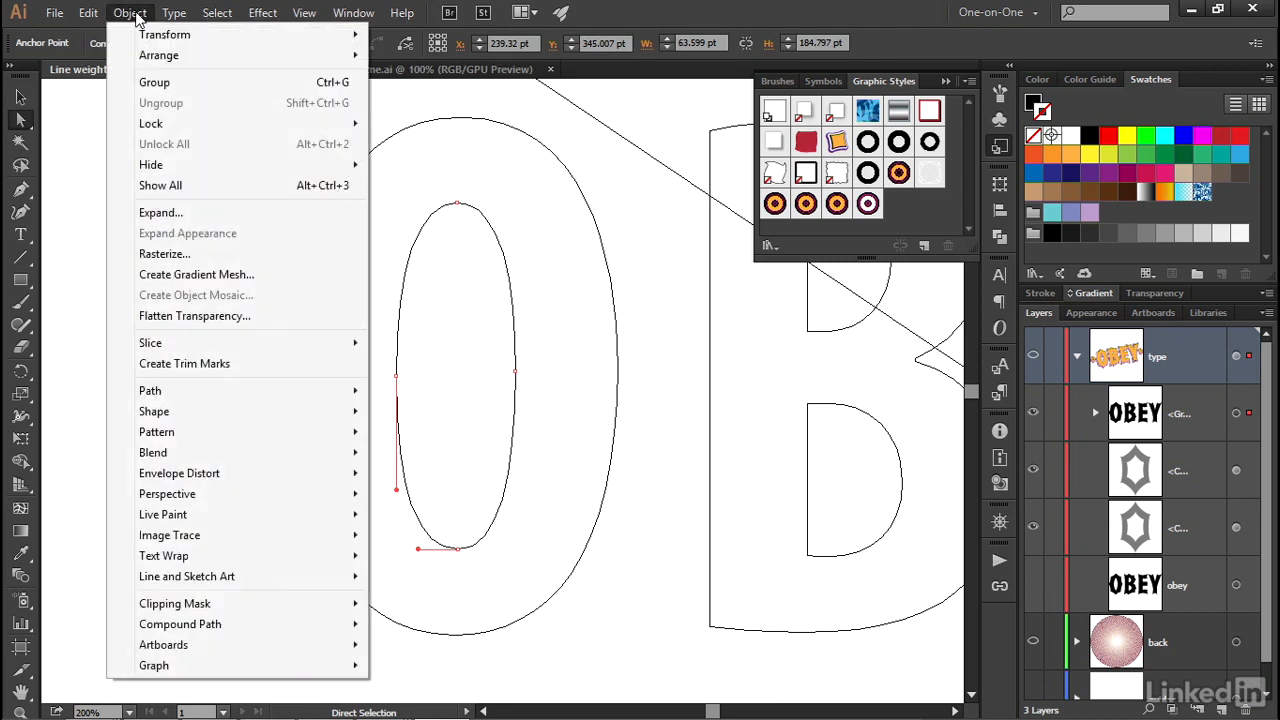
mouse_move(265, 396)
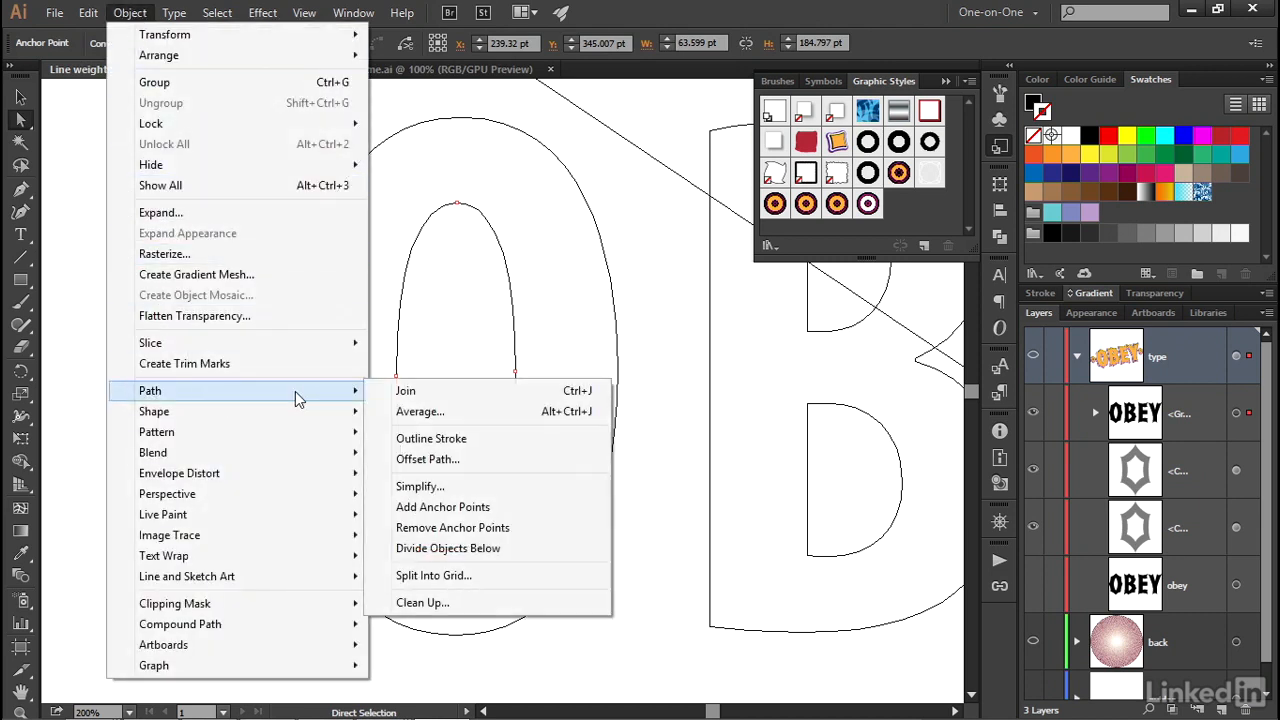
left_click(523, 506)
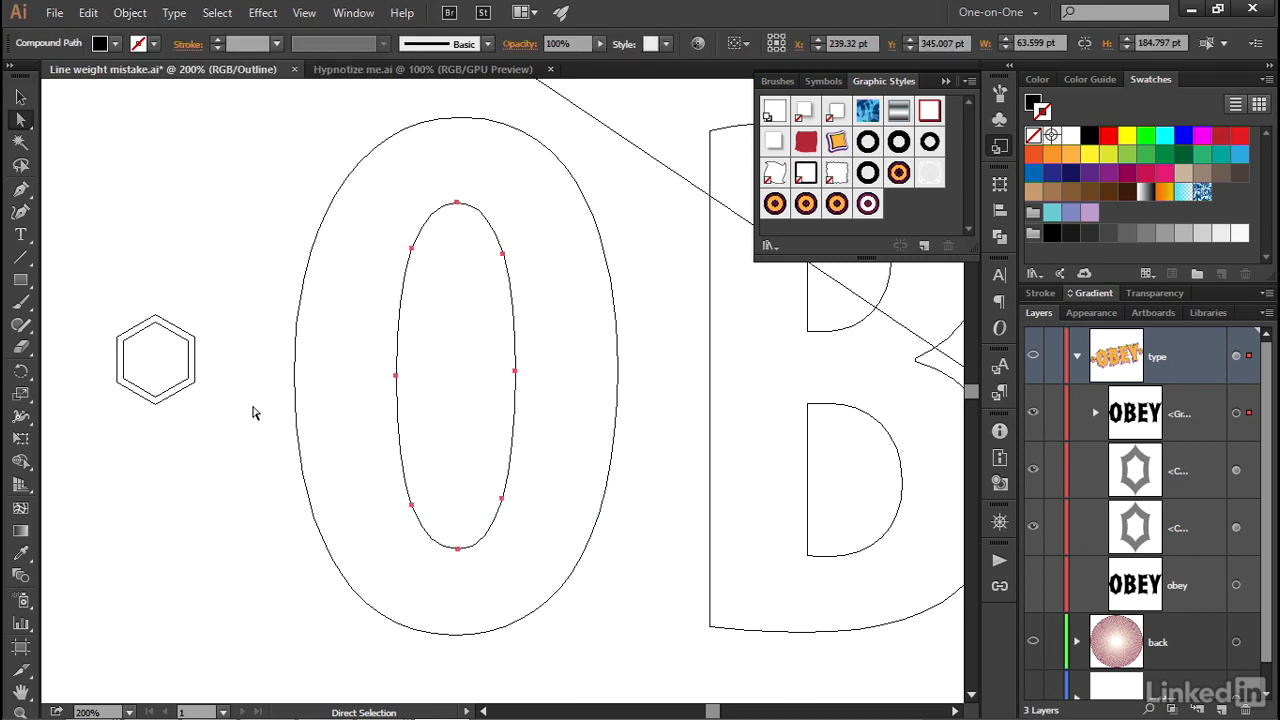
- Inspect the O's inner contour and the neighbouring B in full-colour preview
key("ctrl+y")
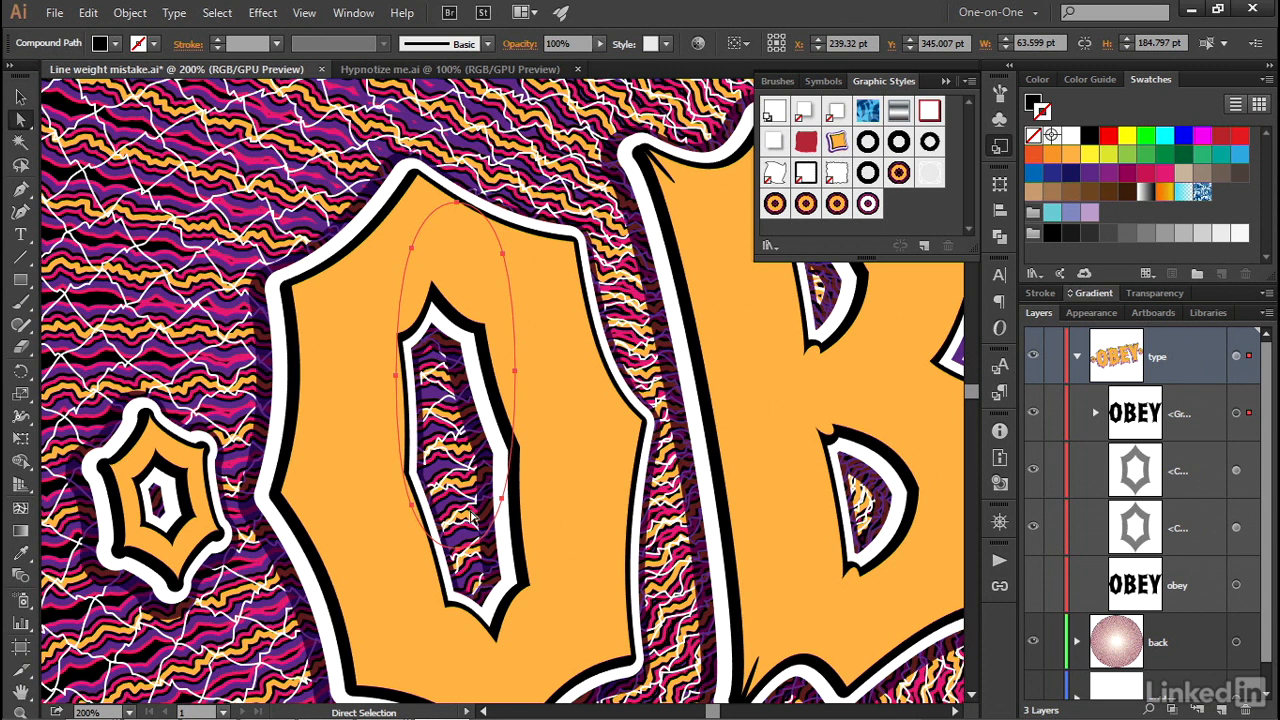
key("space")
left_click_drag(543, 394, 343, 391)
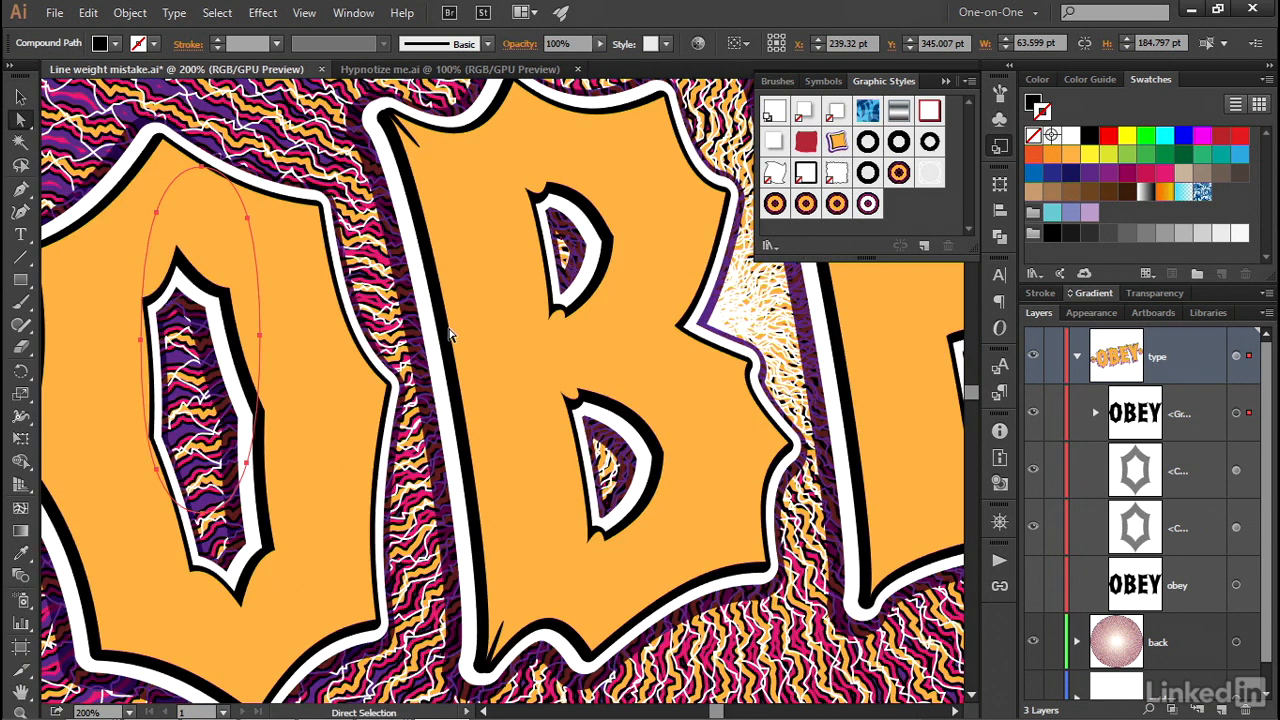
- Return to Outline mode and select the outer path of the letter B with Direct Selection
key("ctrl+y")
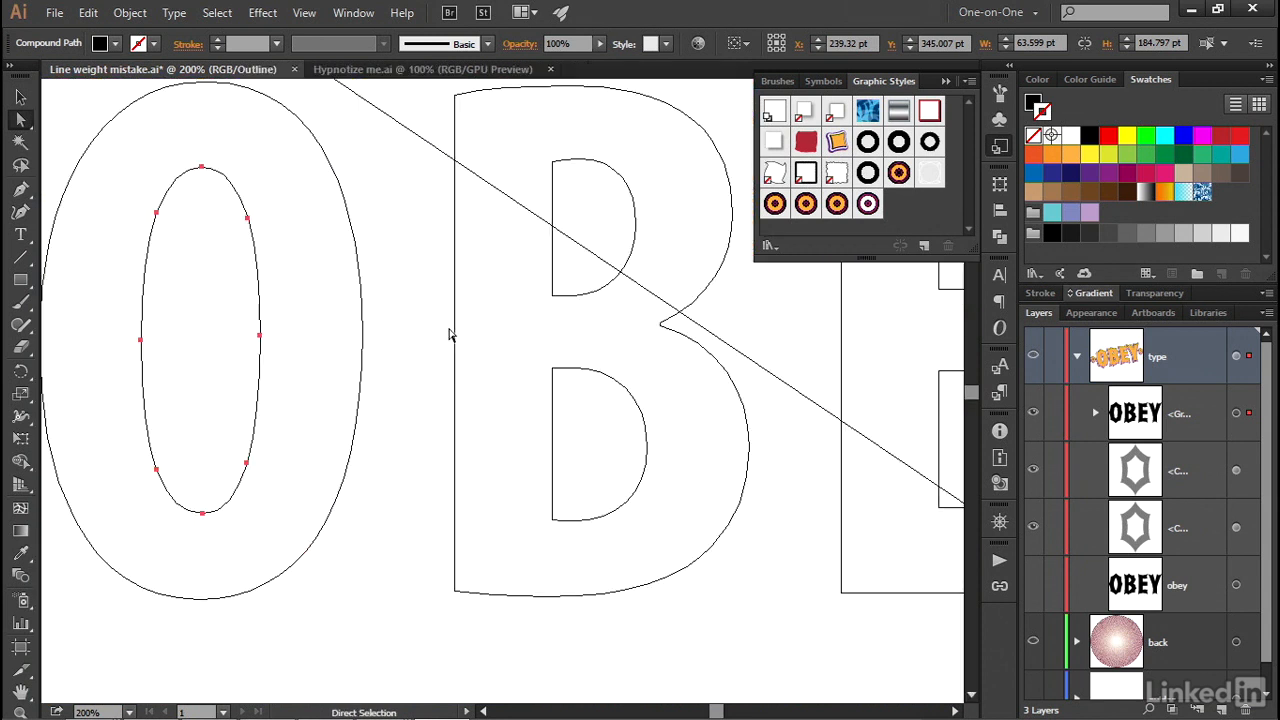
key("space")
left_click_drag(569, 337, 320, 371)
left_click(178, 430)
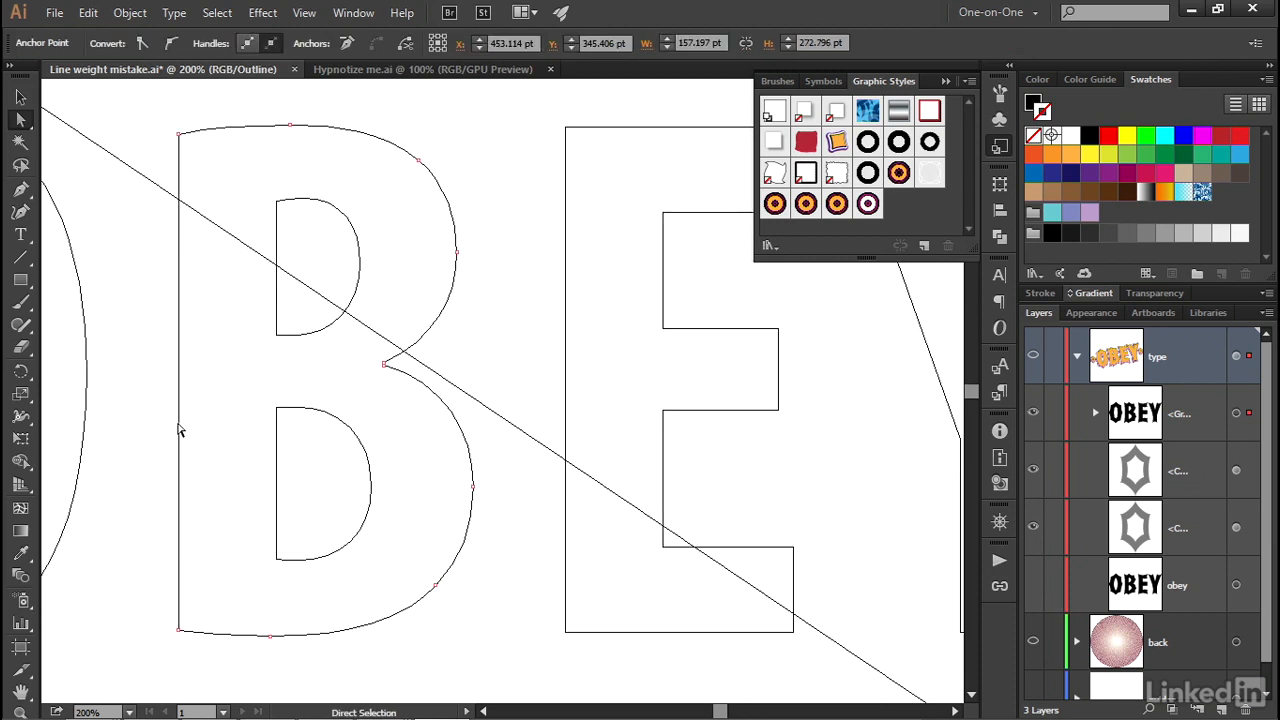
- Turn on the guides layer's visibility so its centre guides can be used with the Pen tool
key("p")
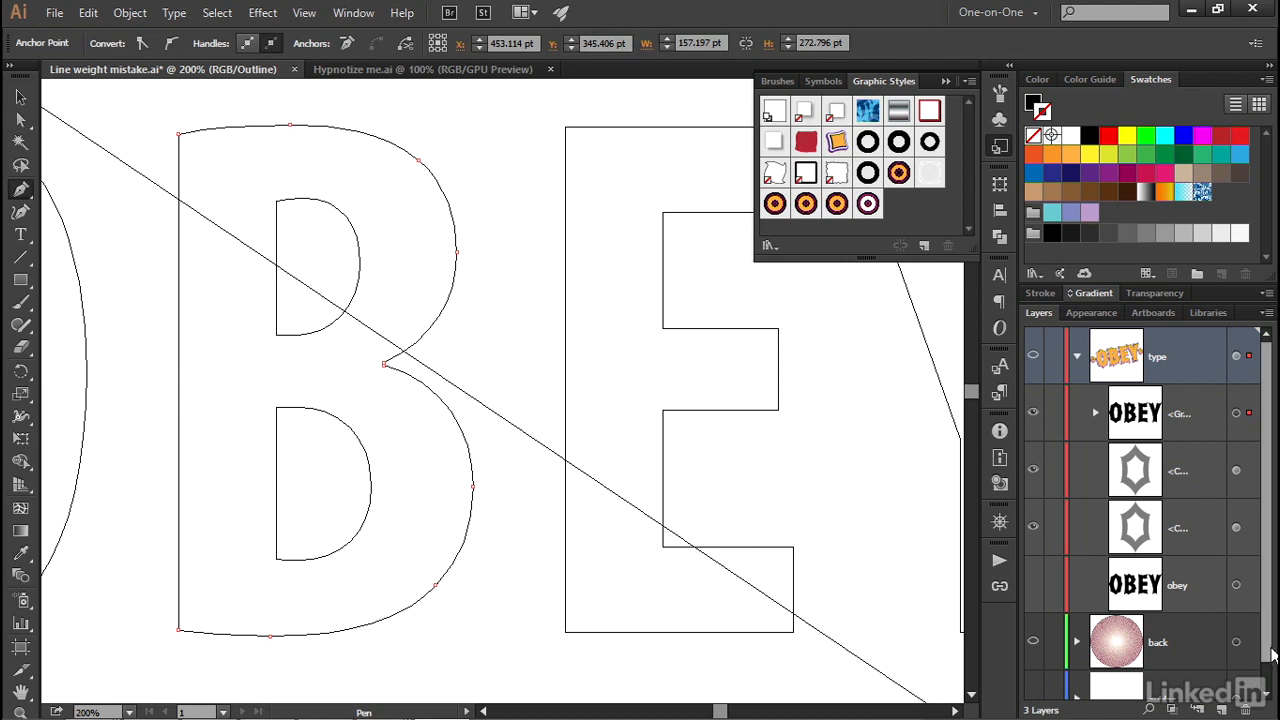
scroll(1268, 658, "down", 1)
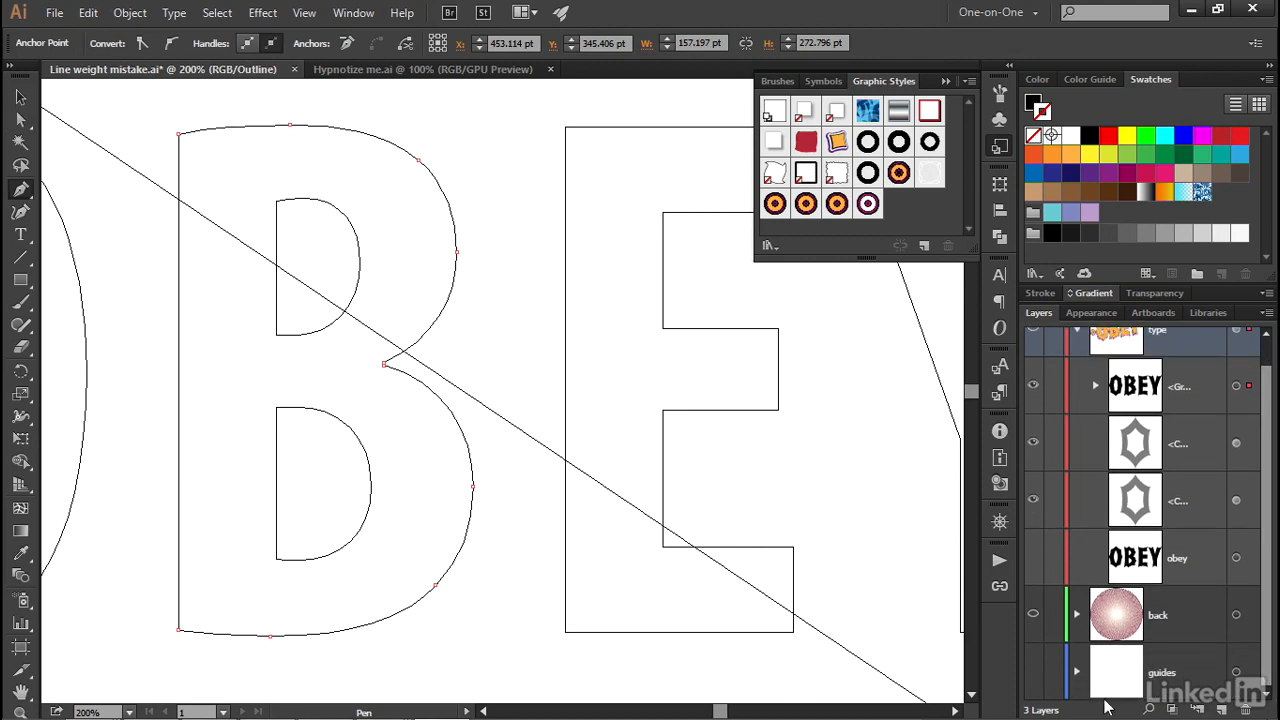
left_click(1033, 674)
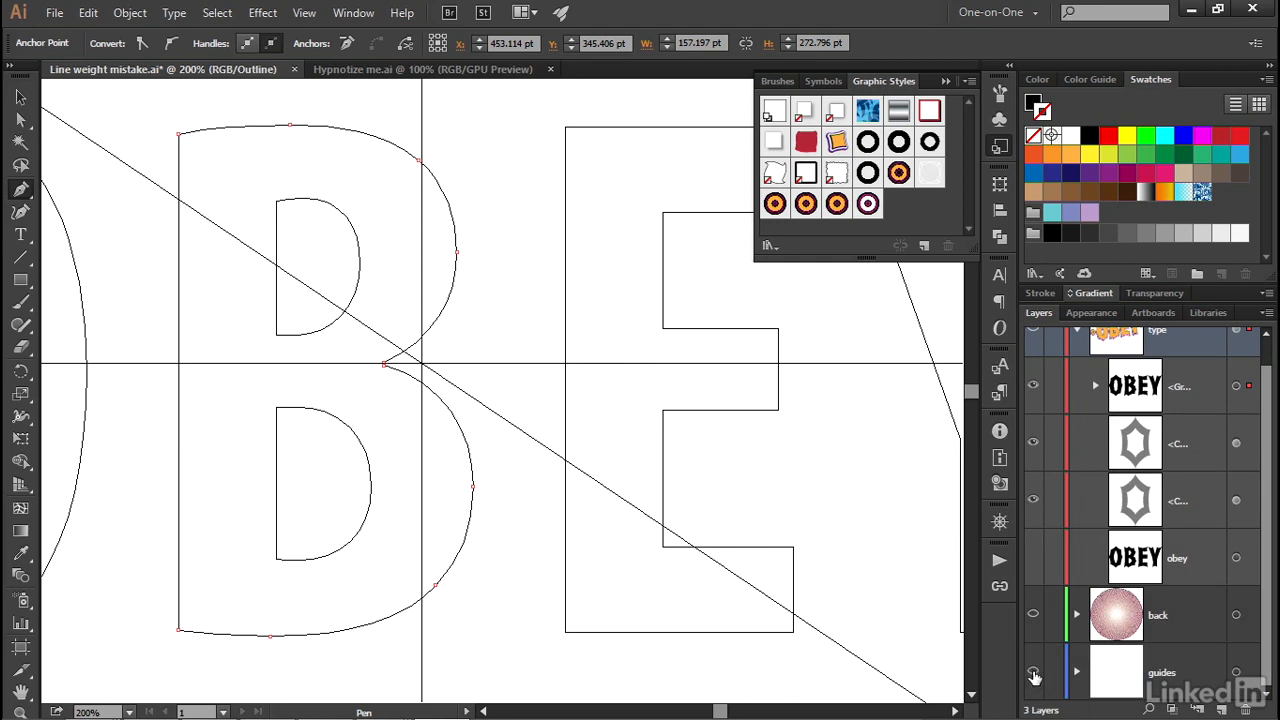
left_click(1035, 677, "ctrl")
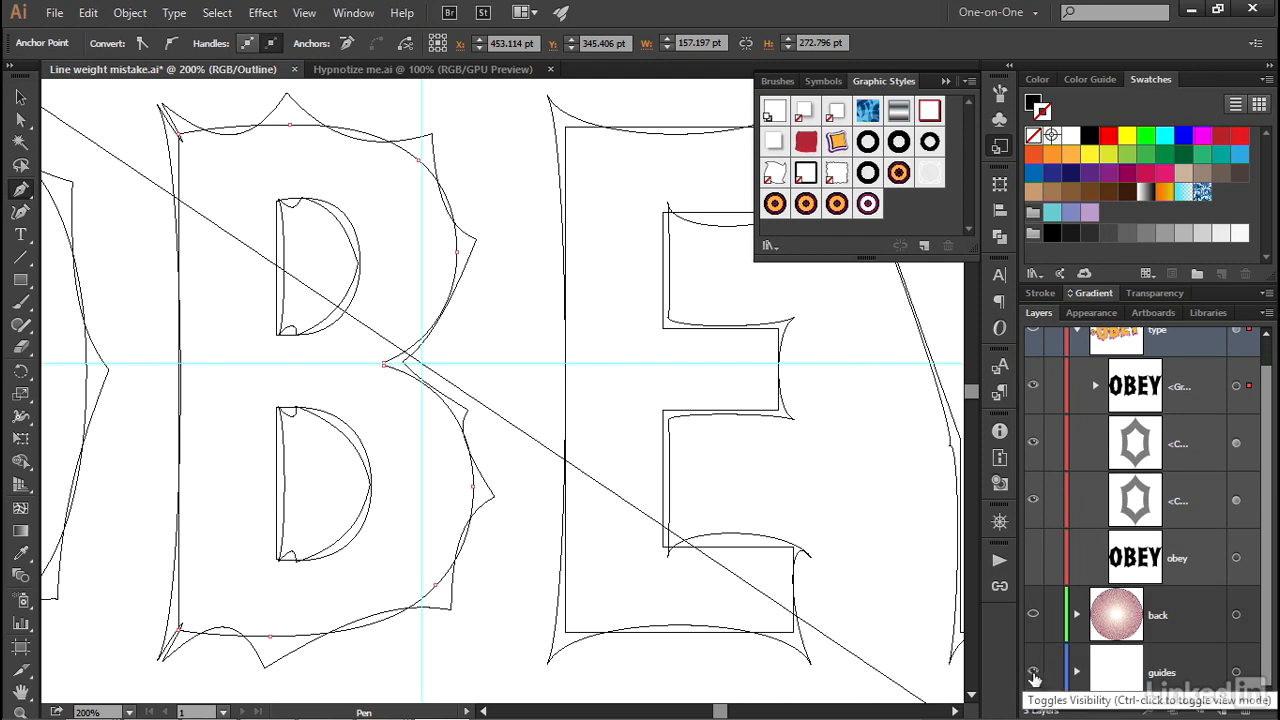
- Add an anchor point where the B's straight left edge meets the horizontal guide and nudge it 2 pt left
left_click_drag(143, 374, 374, 380)
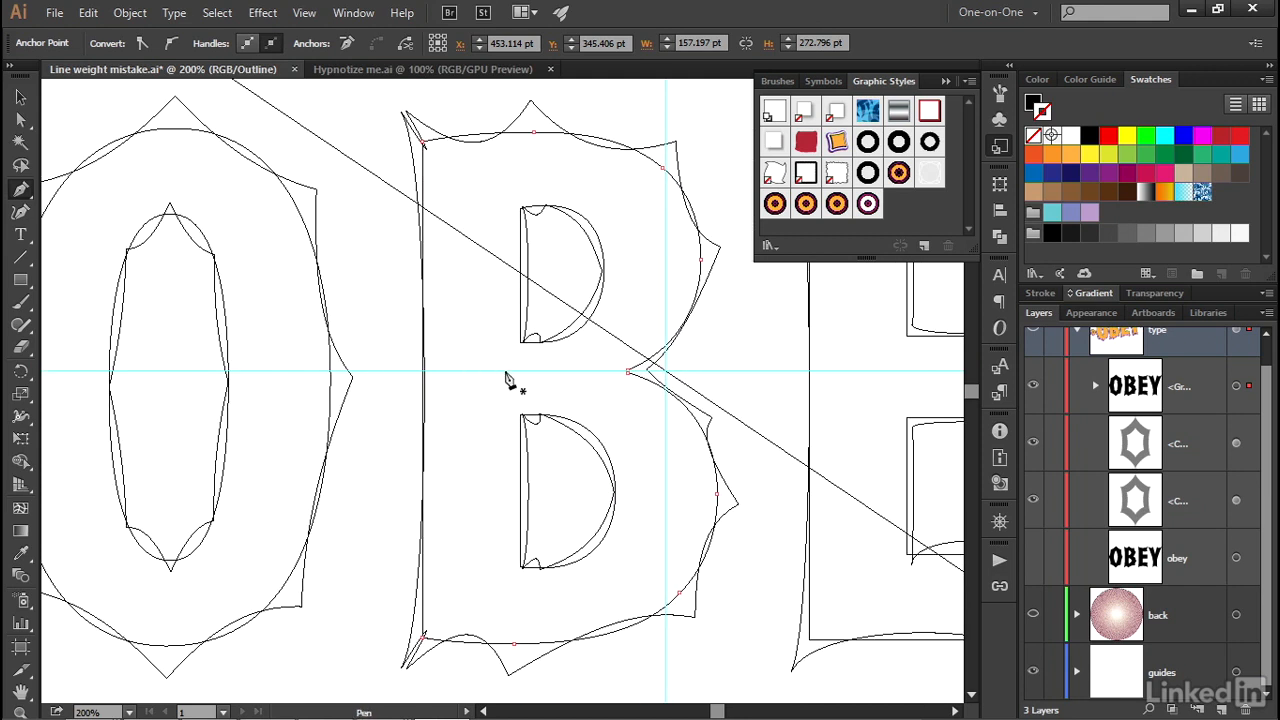
left_click(422, 372)
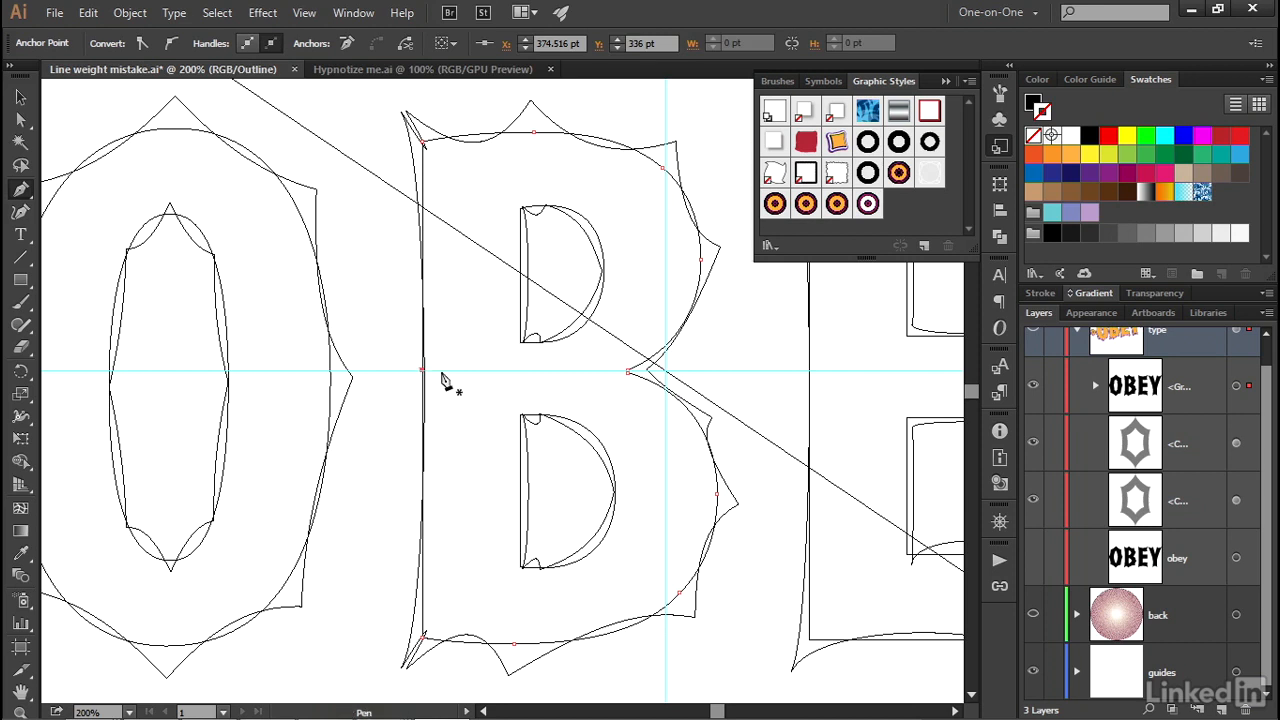
key("Left")
key("Left")
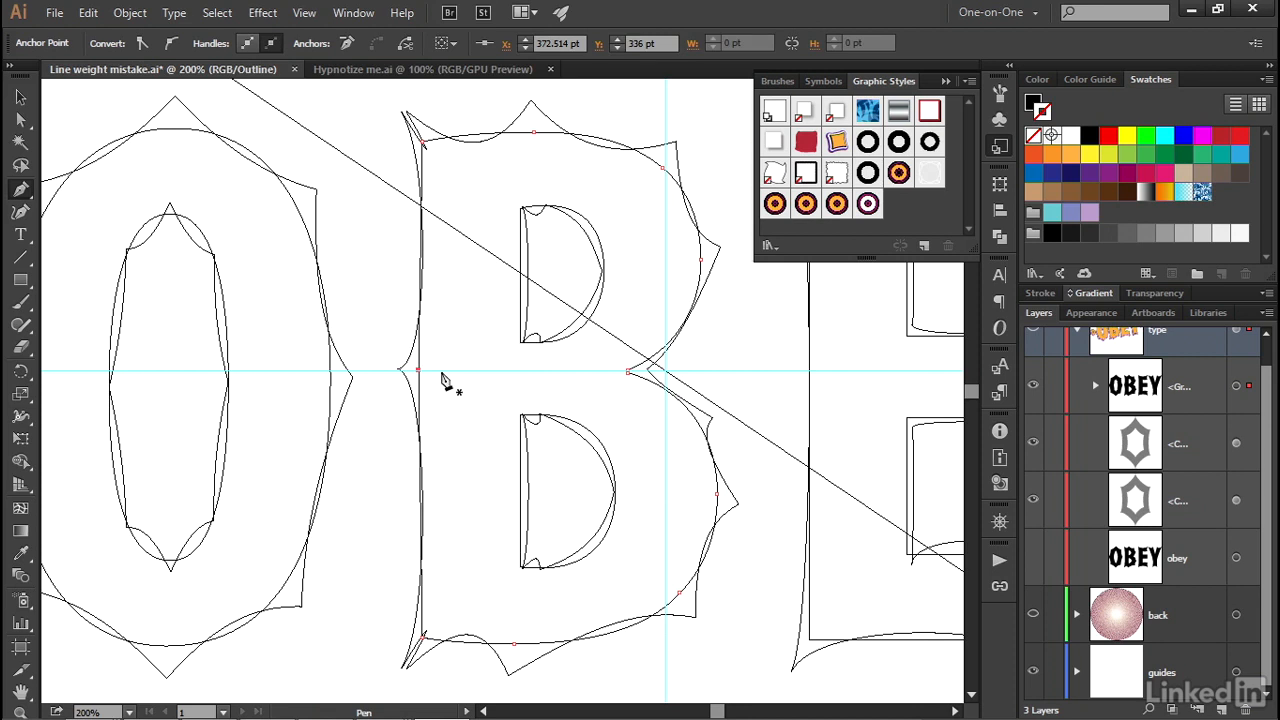
- Select the E's path, add an anchor point where its left edge meets the horizontal guide, and nudge it 2 pt left
left_click_drag(711, 380, 358, 344)
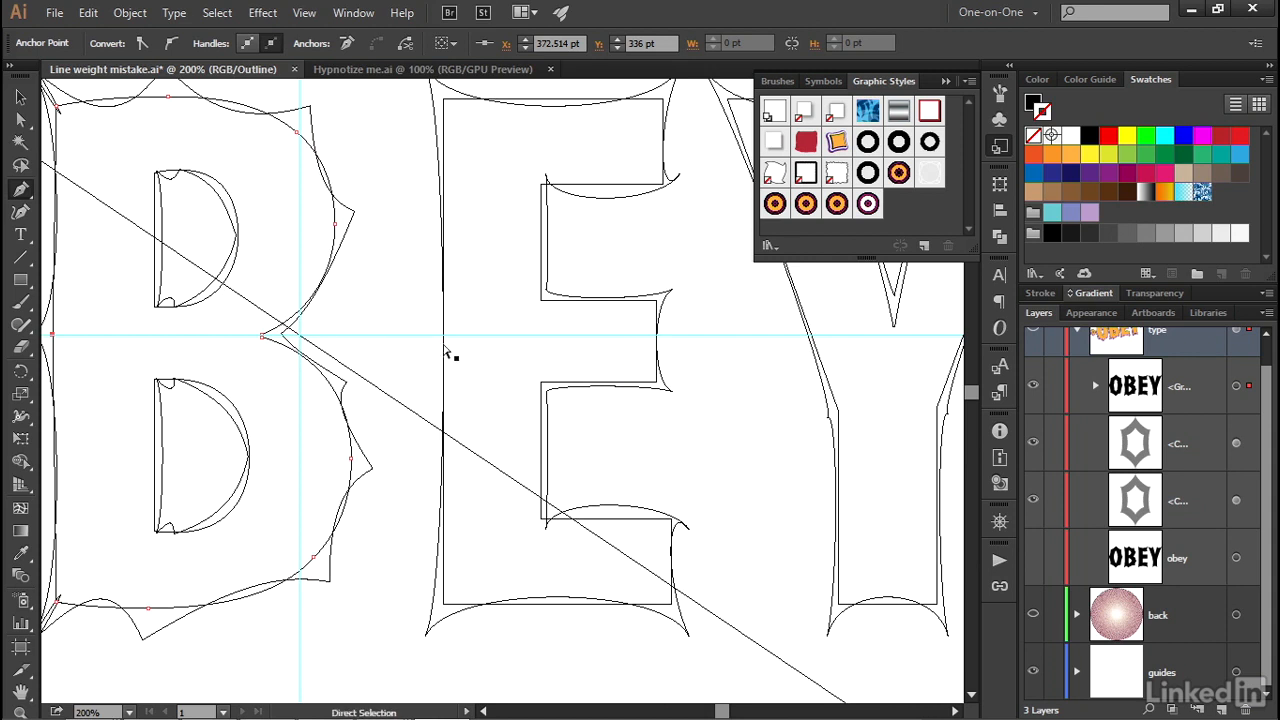
left_click(444, 352)
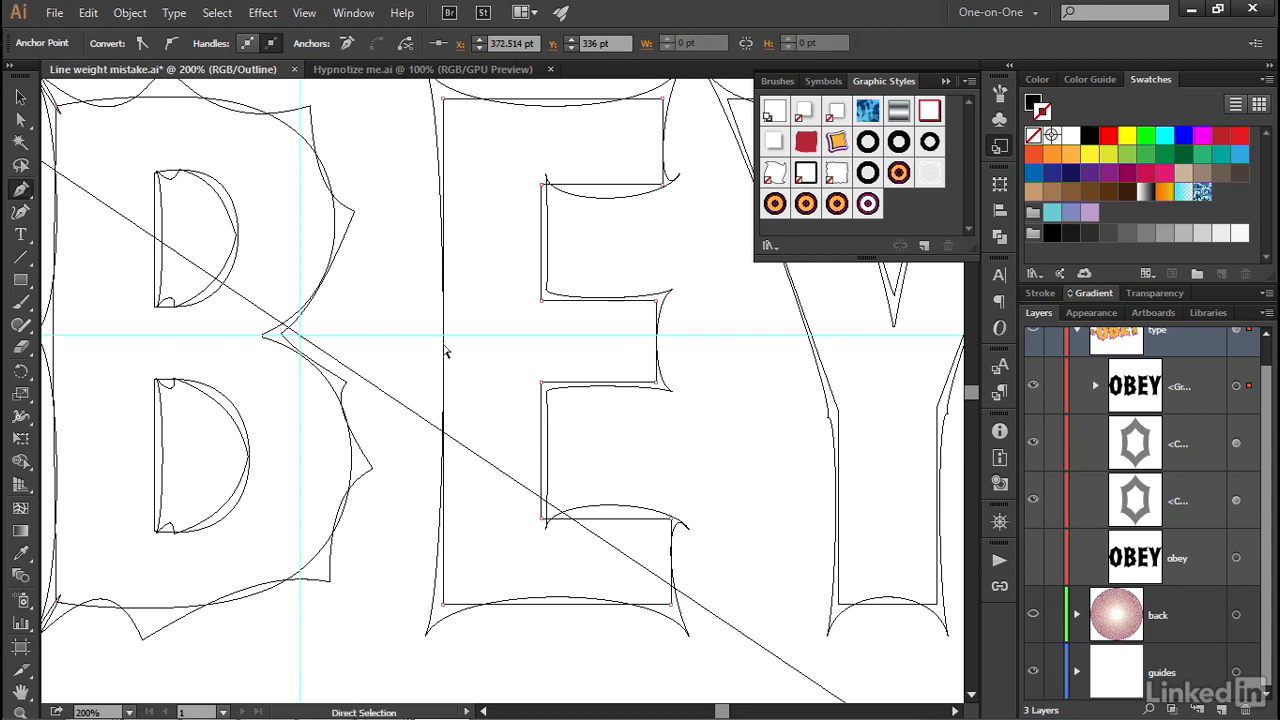
key("plus")
left_click(443, 336)
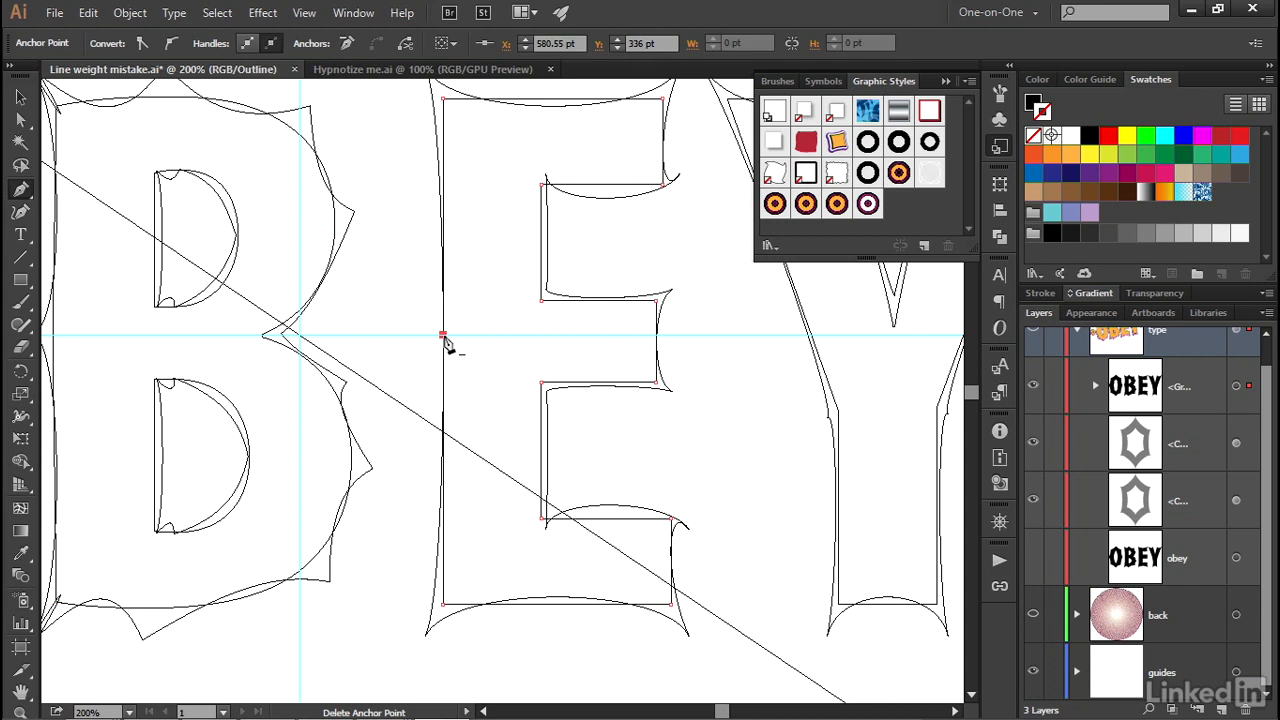
key("Left")
key("Left")
- Select the Y's path, add an anchor point partway down its left outer diagonal at about Y 274 pt, and nudge it 2 pt left
left_click_drag(740, 317, 366, 351)
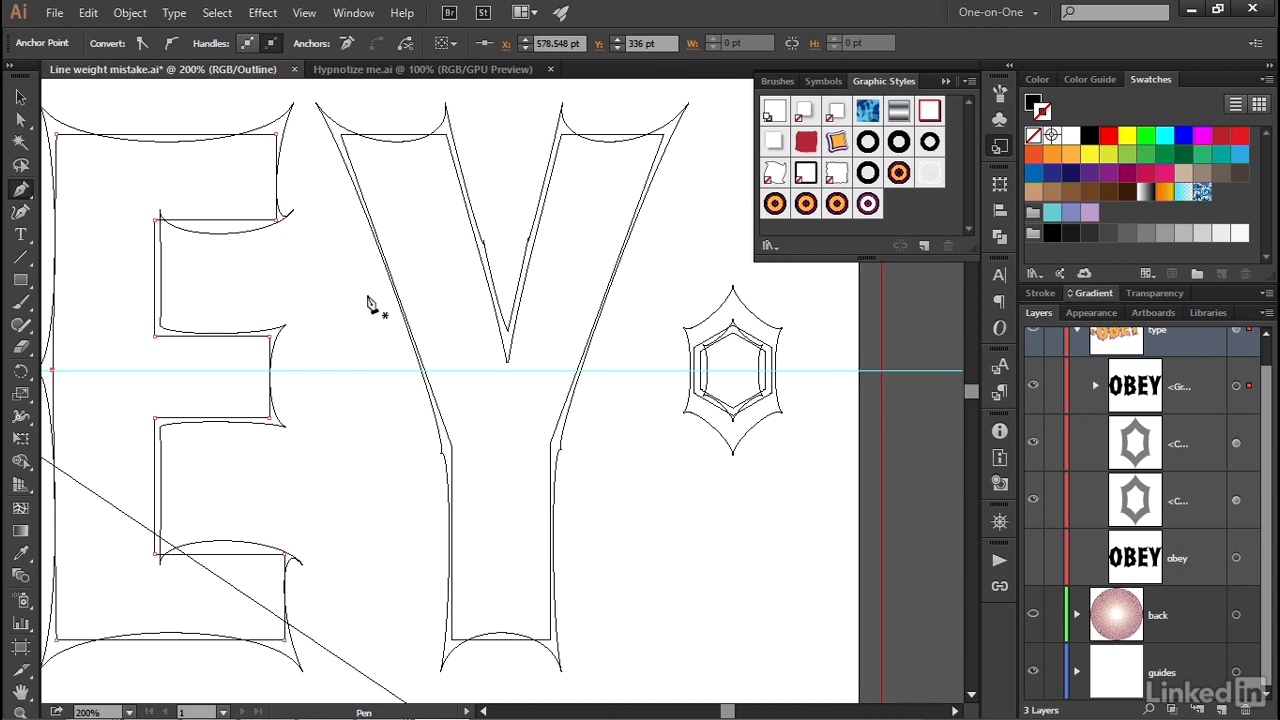
left_click(350, 167, "ctrl")
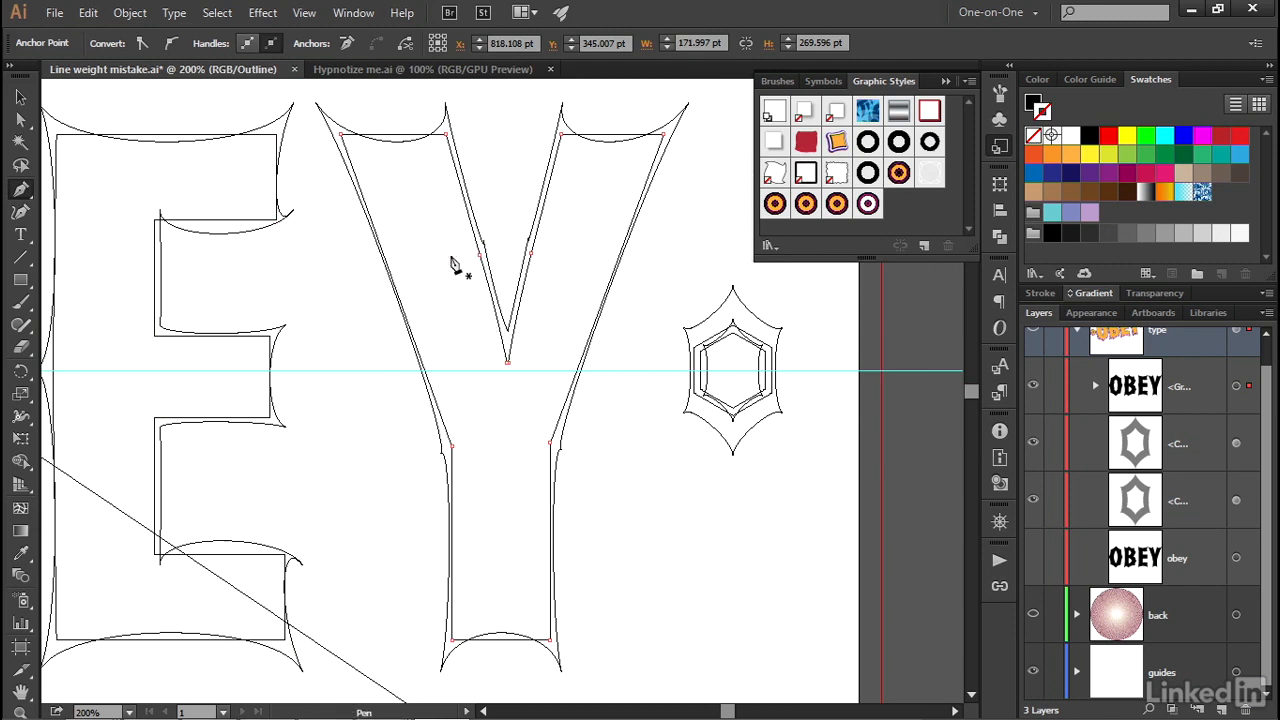
left_click(384, 255)
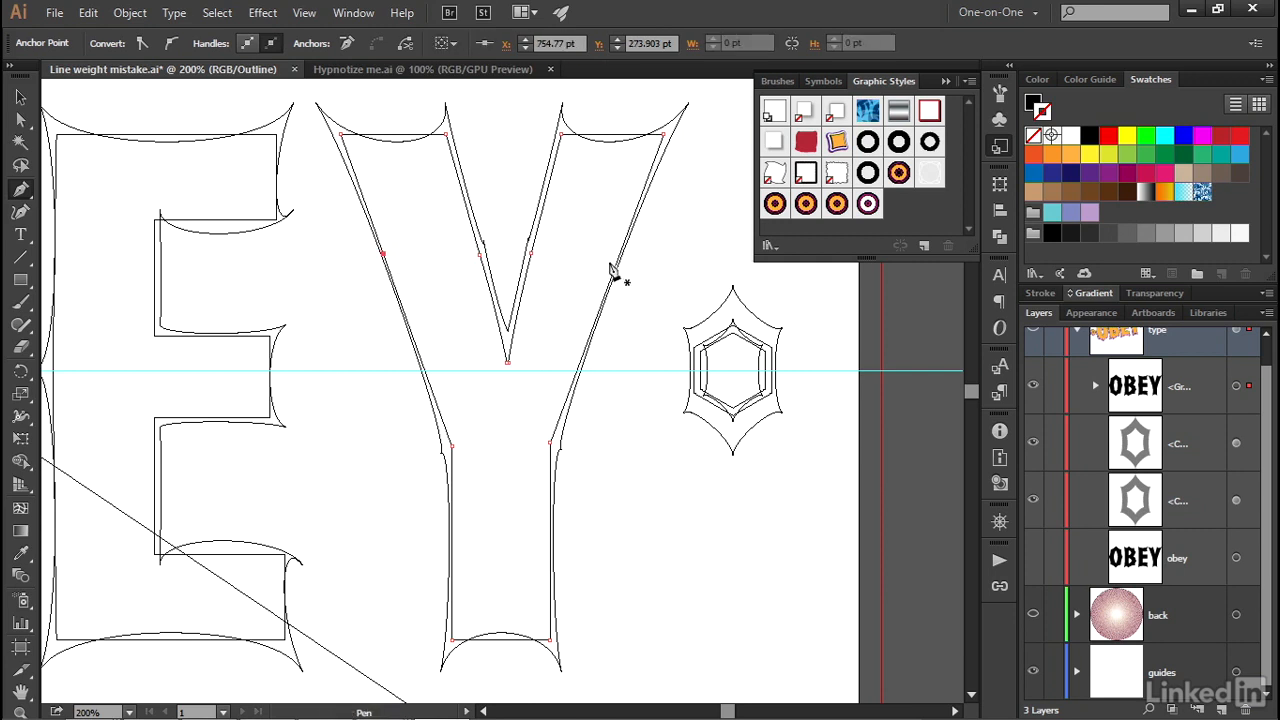
key("Left")
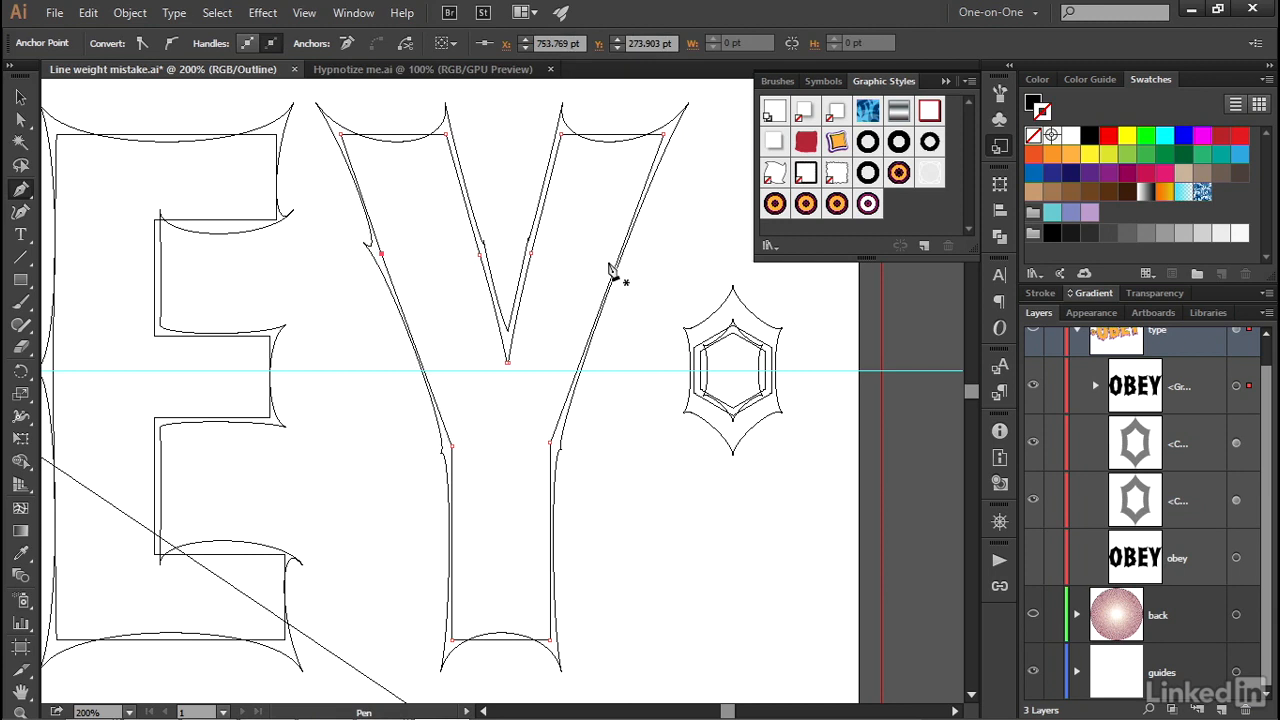
key("Left")
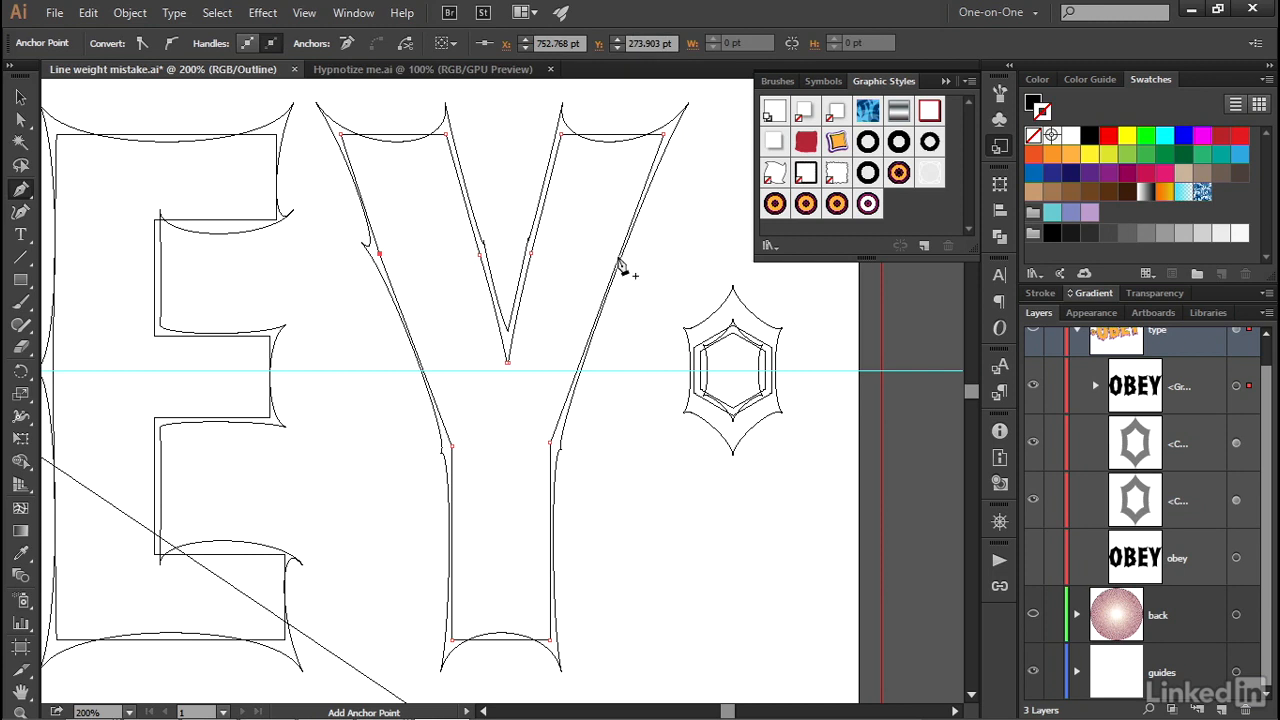
- Add a matching anchor point on the Y's right outer diagonal at about Y 276 pt and nudge it 2 pt right
left_click(617, 258)
key("Right")
key("Right")
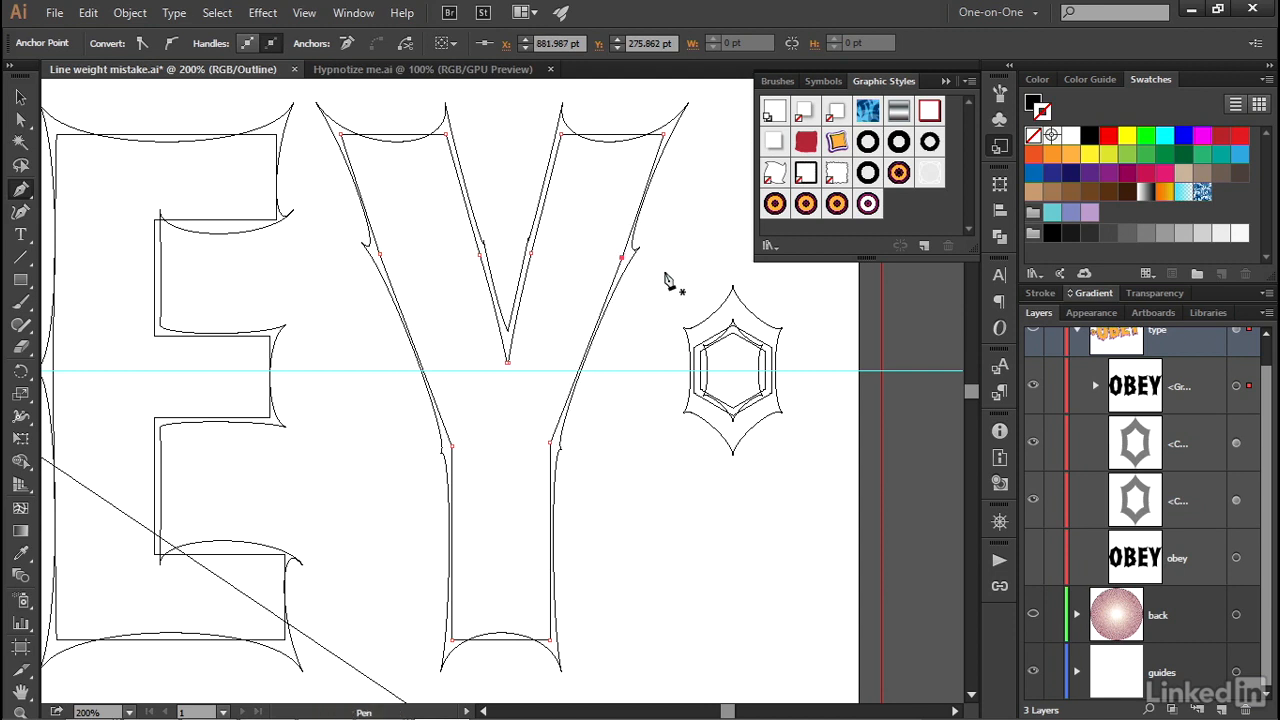
- Set the view to 100% and collapse the Graphic Styles panel to clear the artwork
key("ctrl+0")
key("ctrl+1")
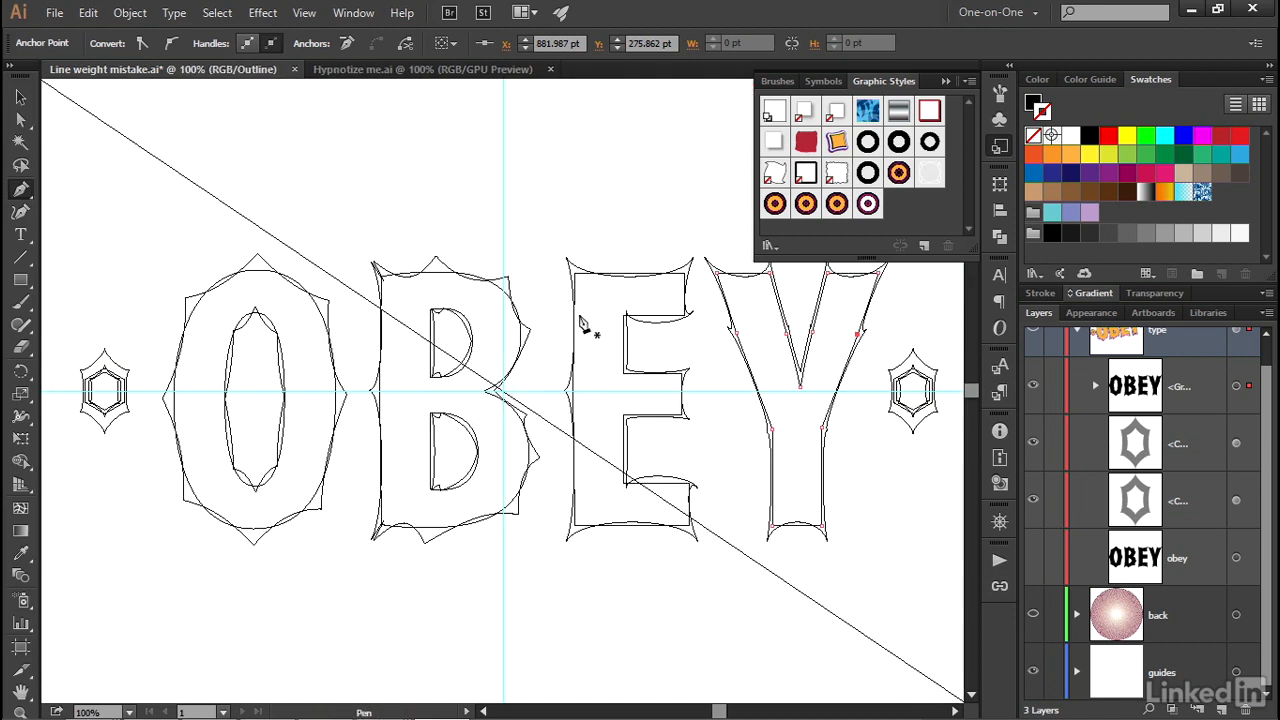
left_click(999, 146)
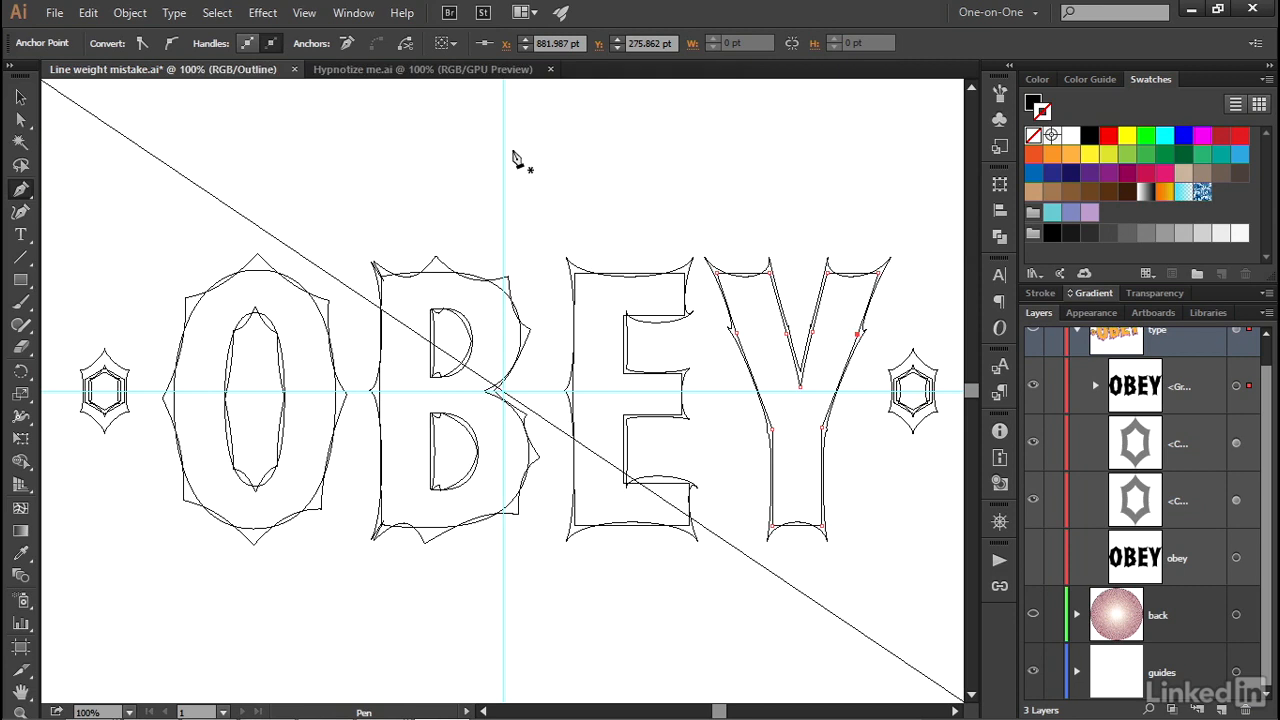
- Return to full-colour preview, hide the guides layer, and deselect the artwork
key("v")
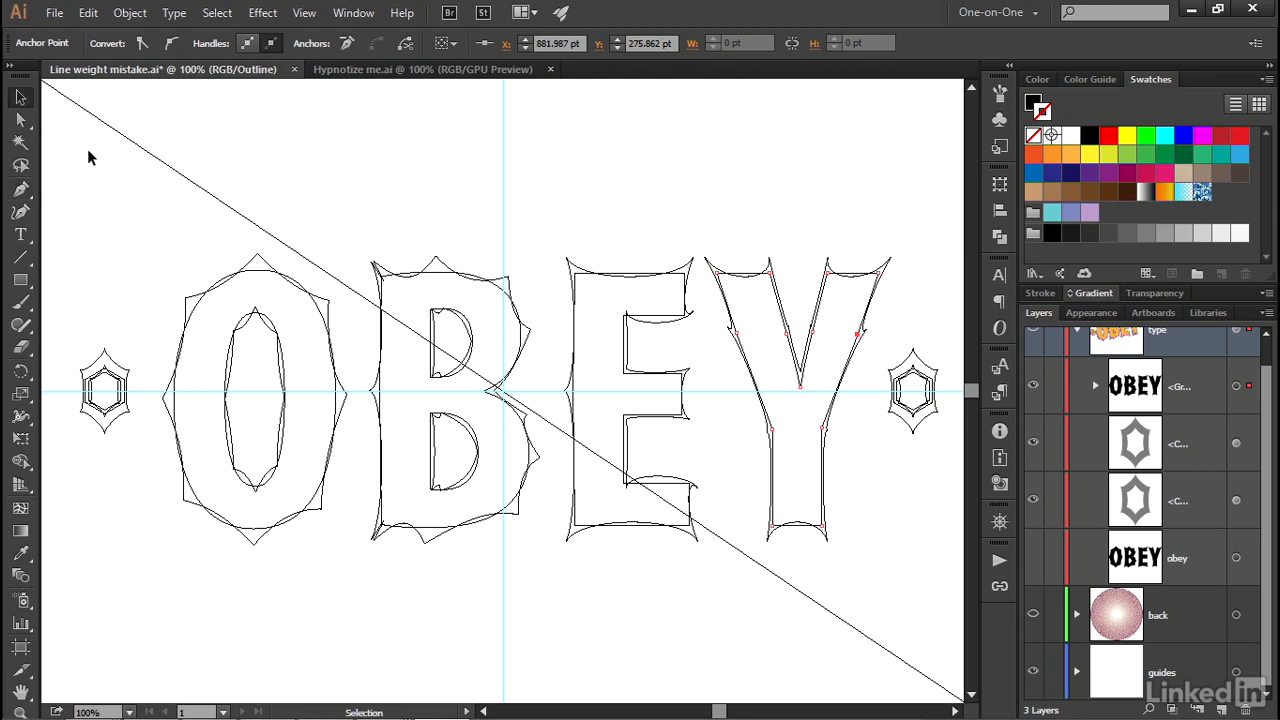
key("ctrl+y")
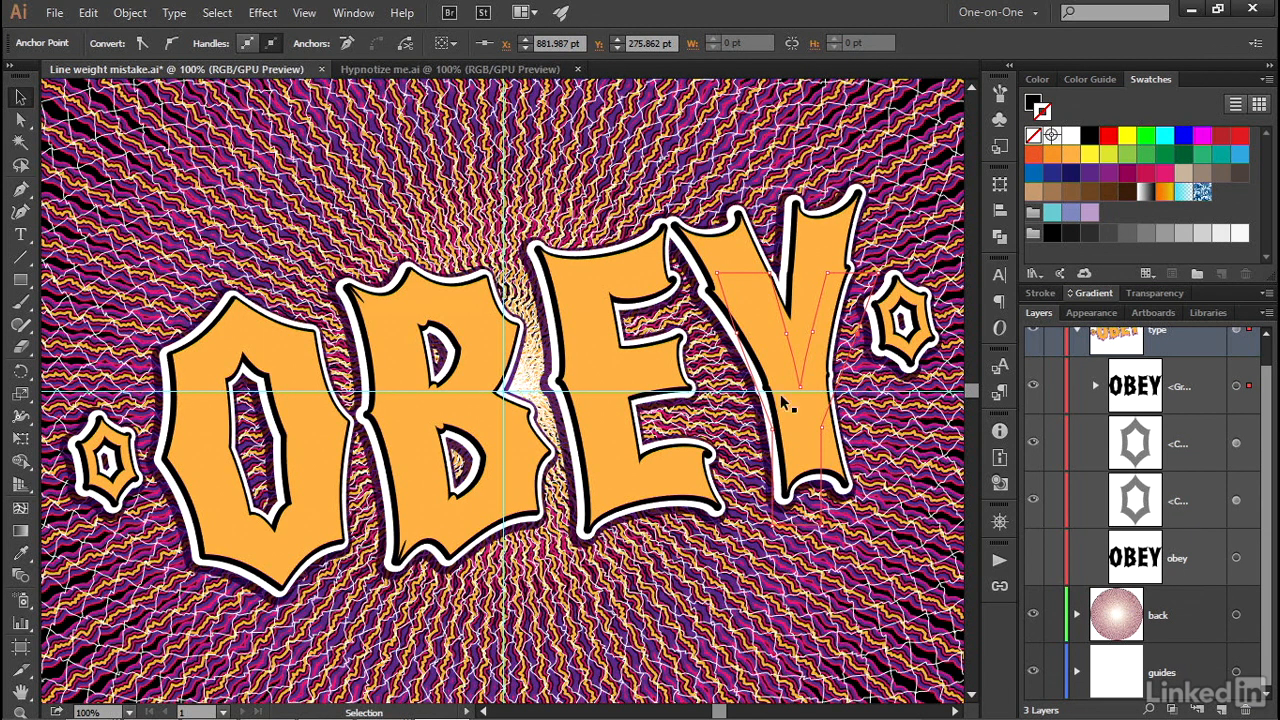
left_click(1035, 674)
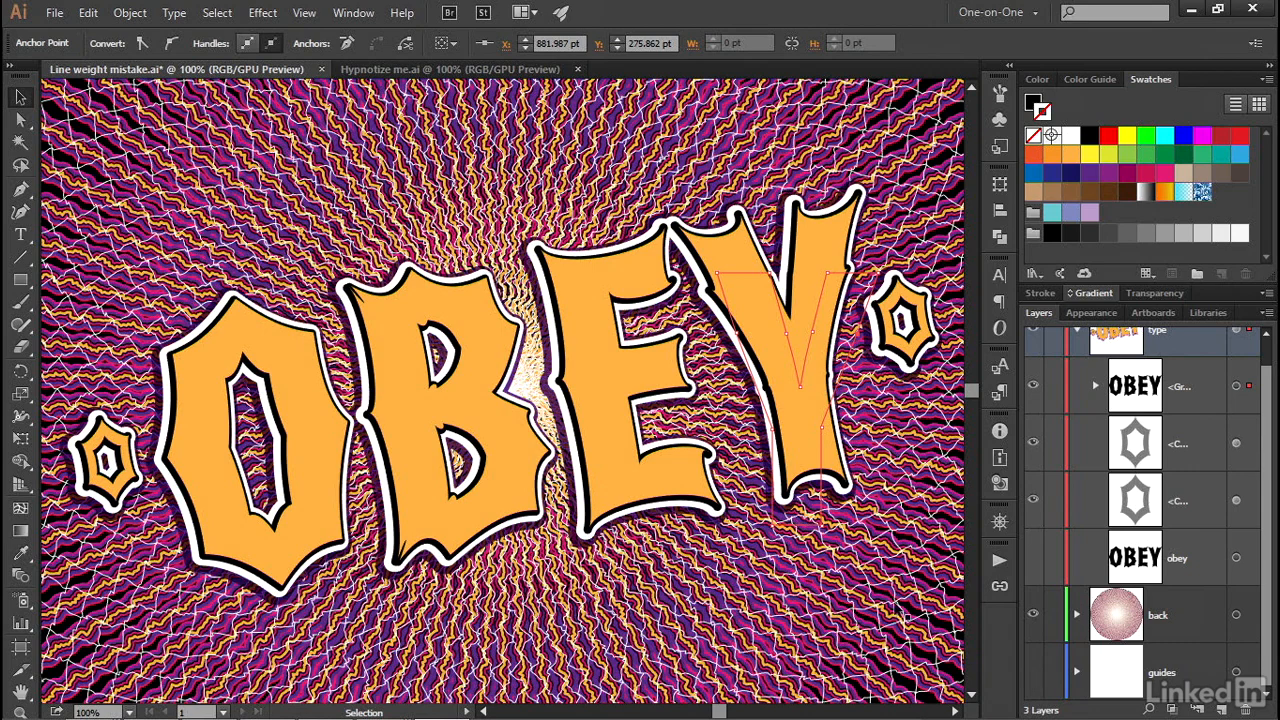
left_click(895, 607)
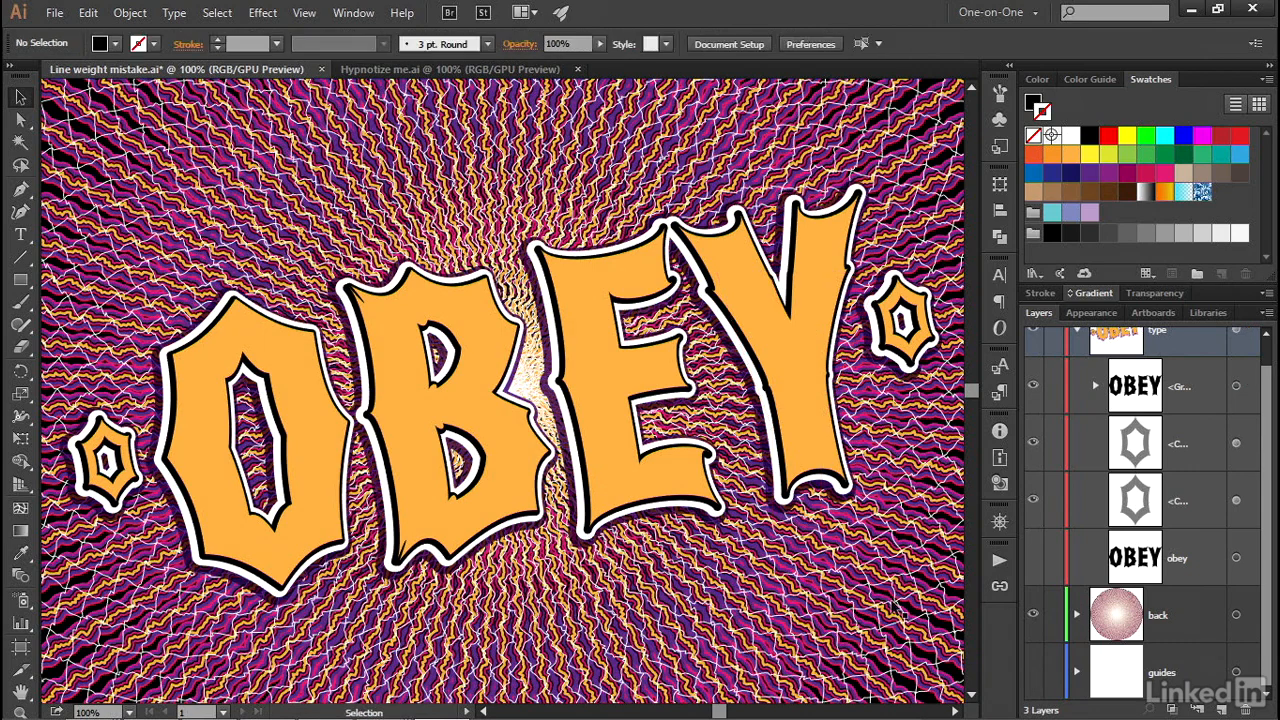